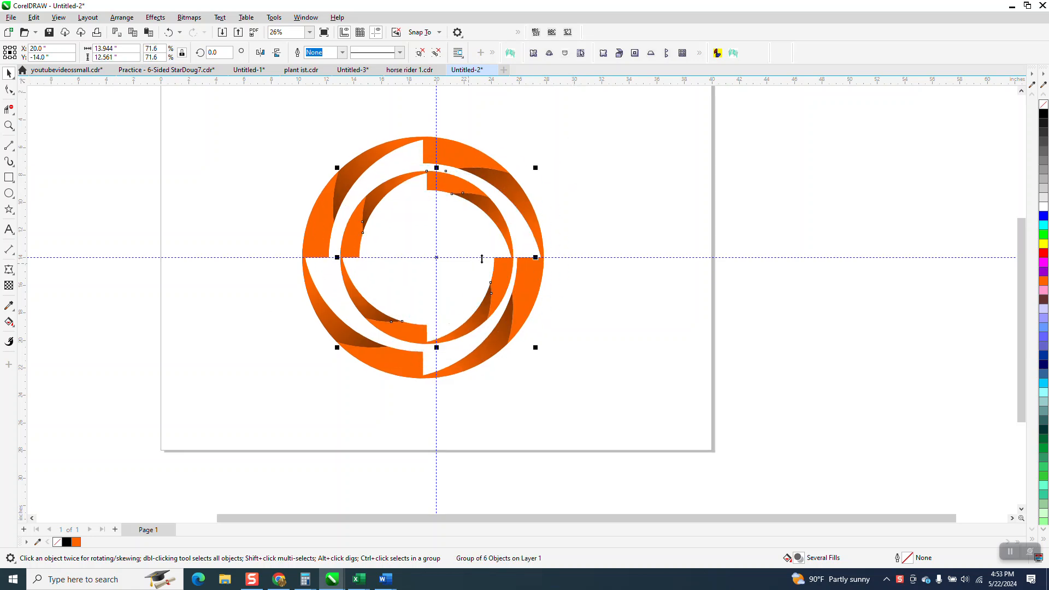
Delete the off-centre inner ring and show the remaining outer ring in Wireframe view
key("Delete")
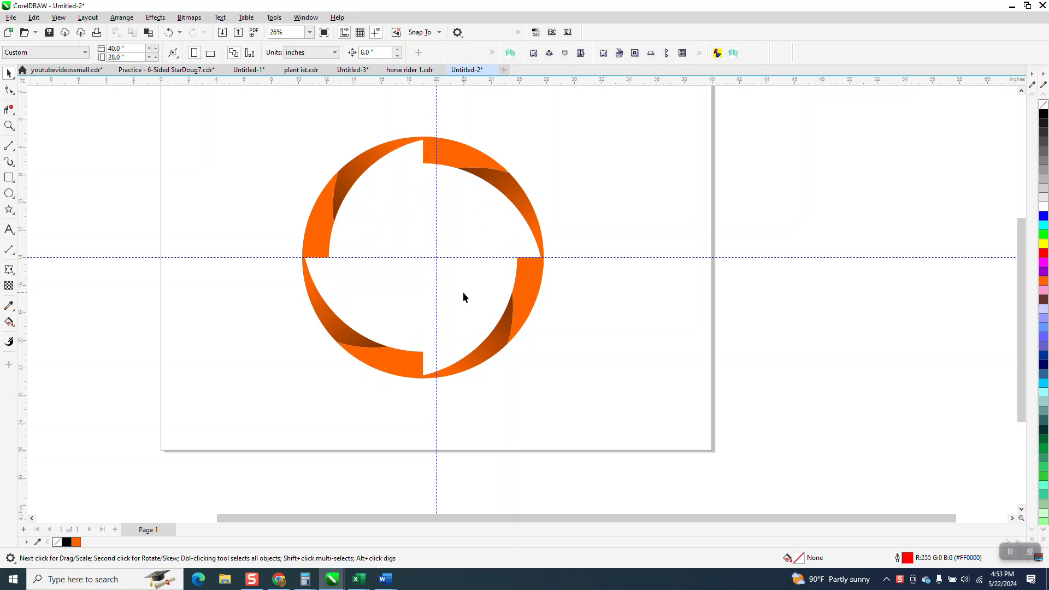
left_click(529, 218)
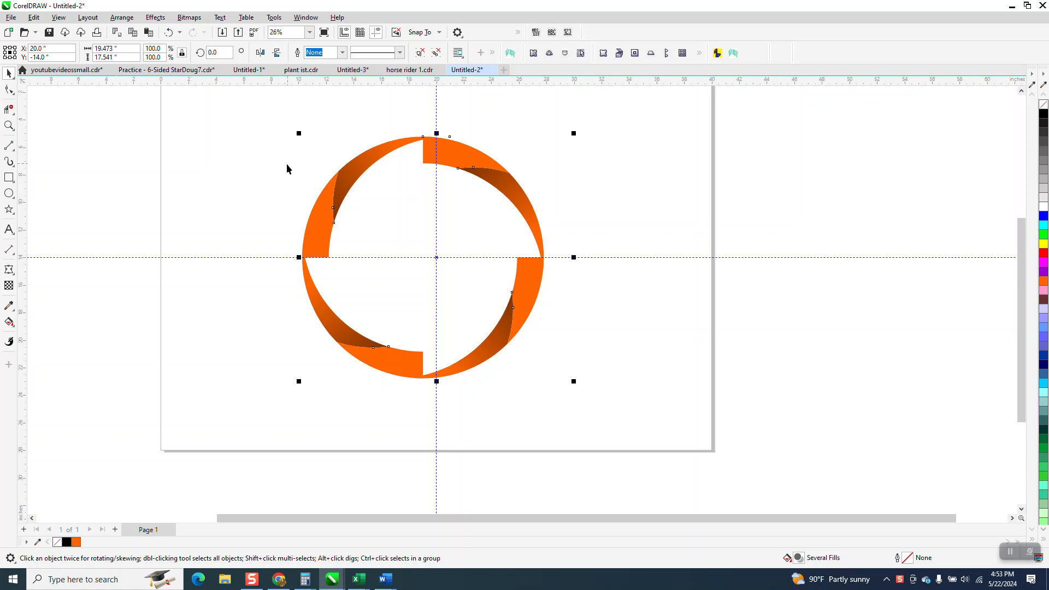
left_click(59, 18)
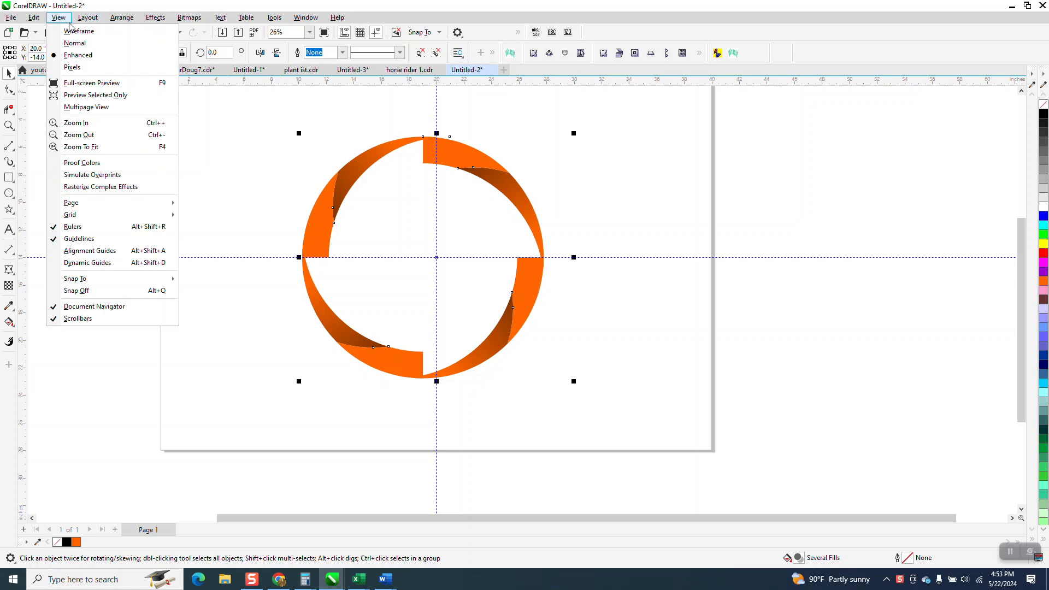
left_click(79, 32)
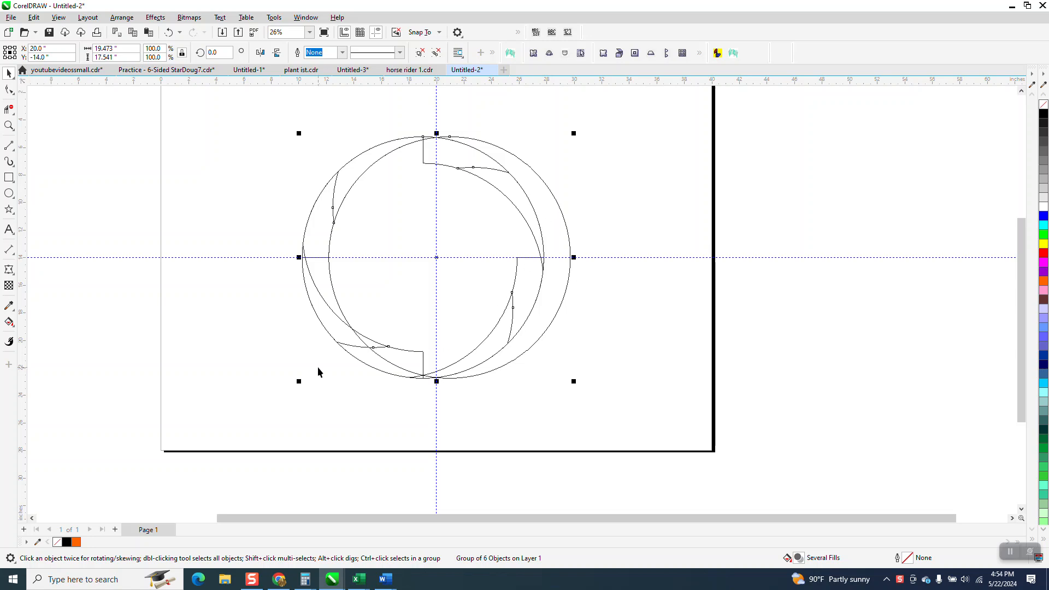
Remove the two leftover arc segments of the hidden circle outside the ring's right side with Virtual Segment Delete
scroll(318, 371, "down", 1)
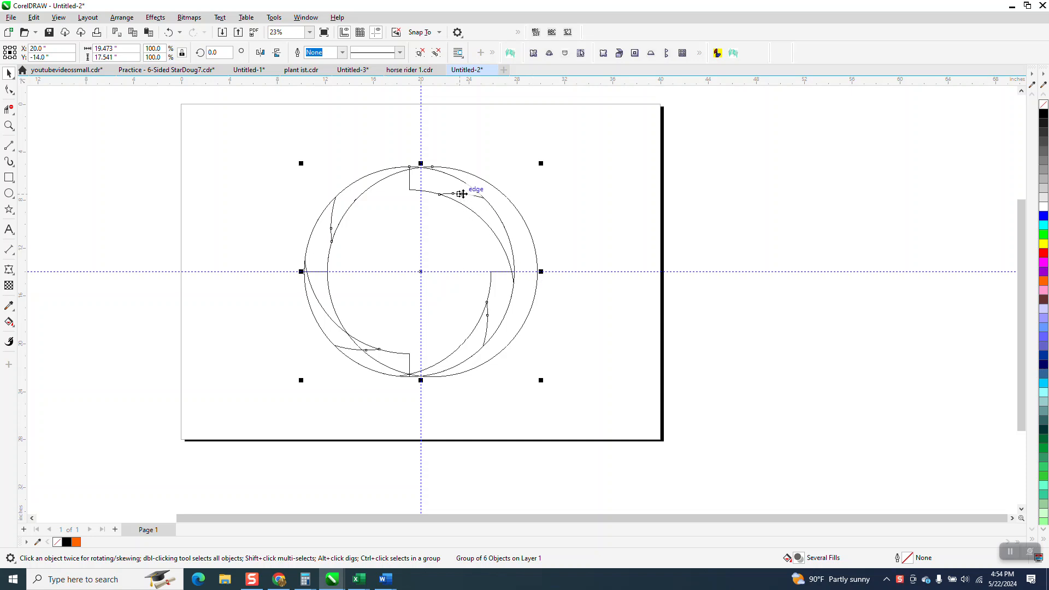
left_click(10, 111)
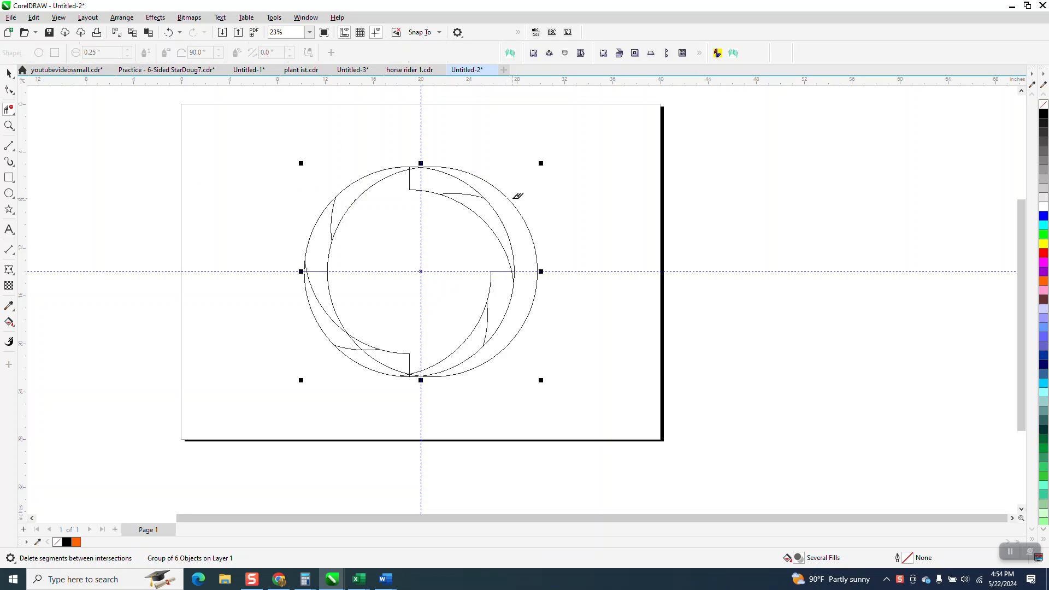
left_click(514, 200)
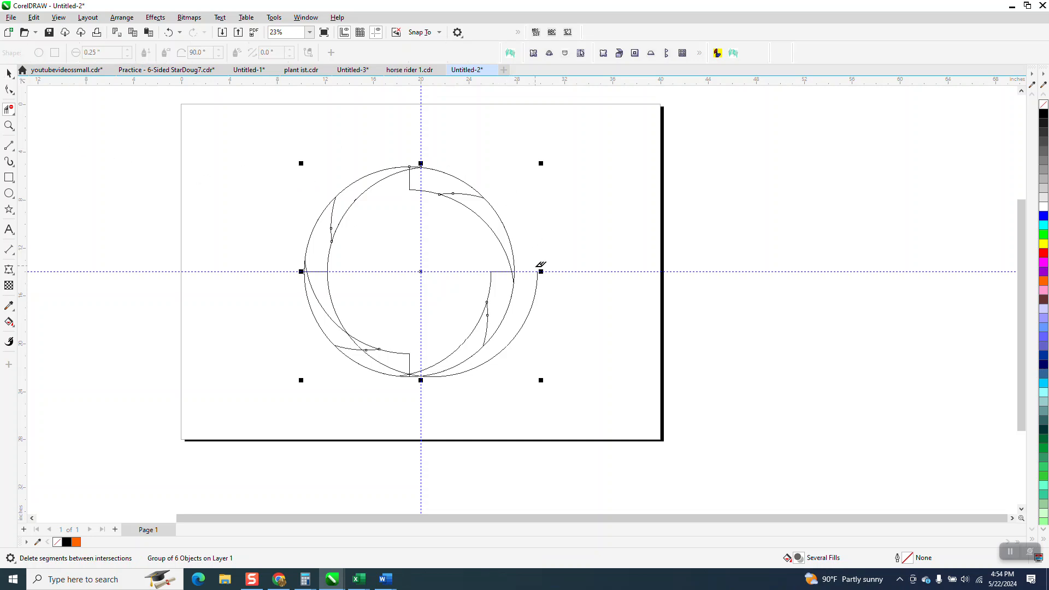
left_click(538, 288)
Centre the cleaned-up ring group on the page and switch the display to Normal view
left_click(9, 72)
left_click_drag(246, 126, 523, 354)
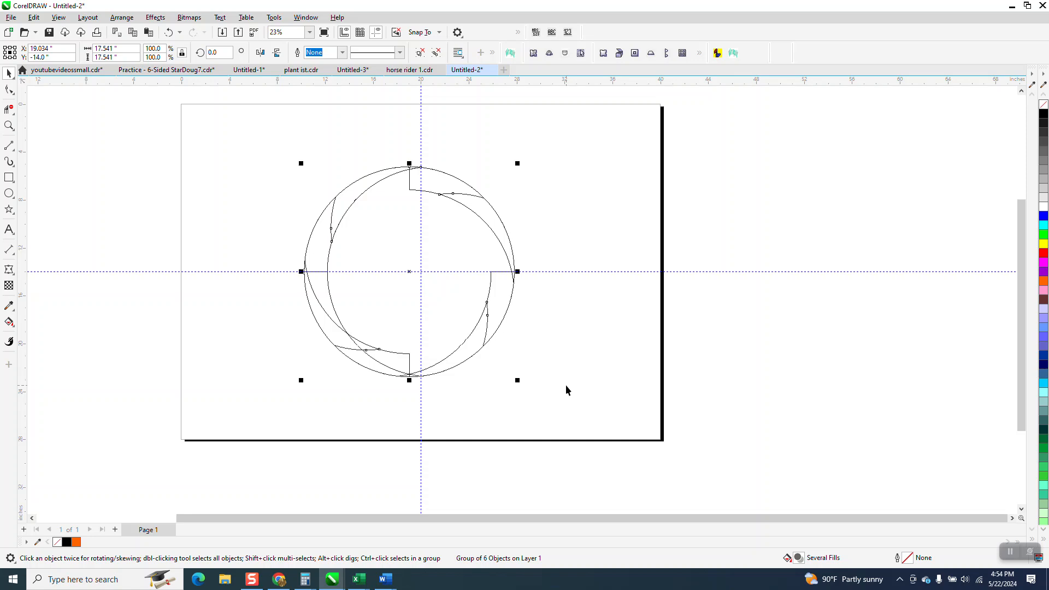
key("p")
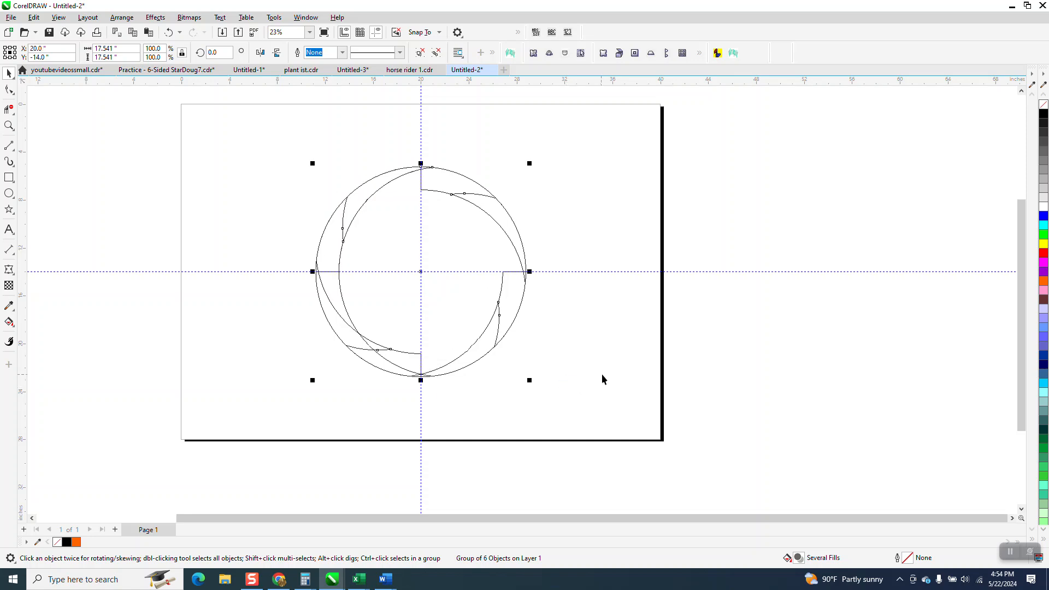
left_click(58, 18)
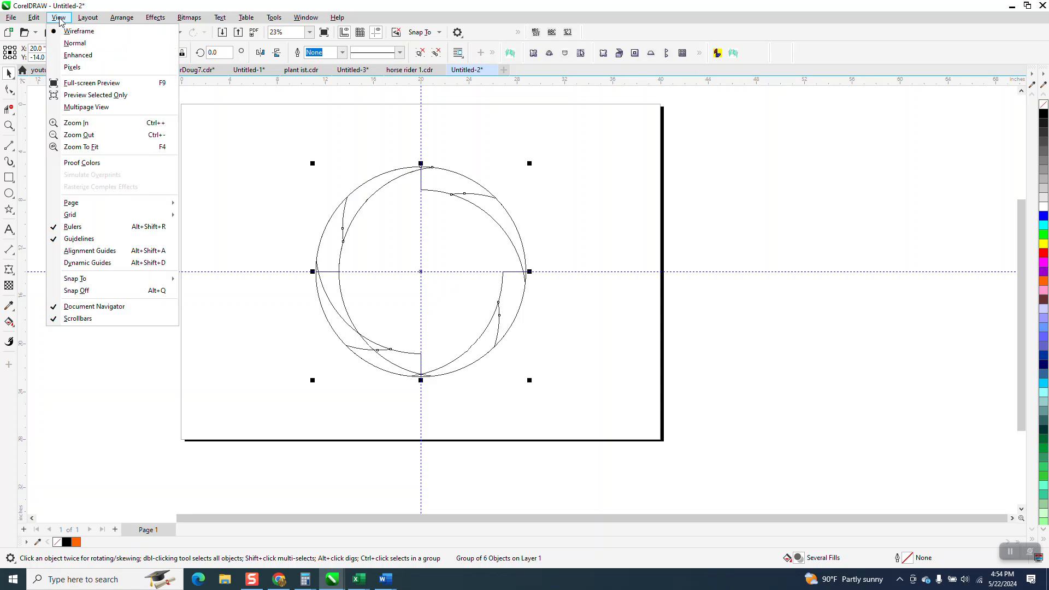
left_click(75, 44)
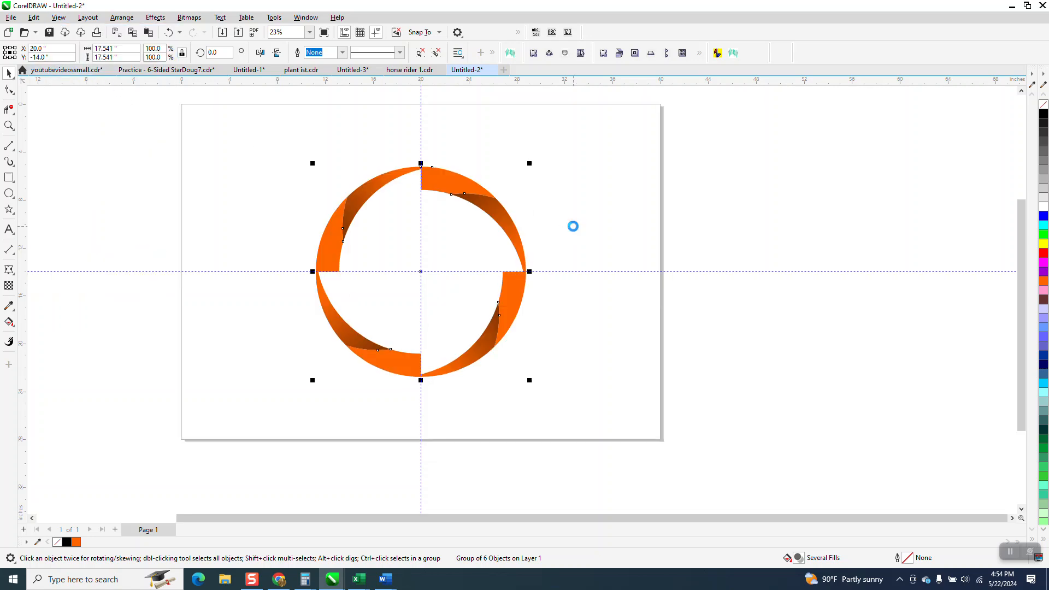
Make a concentric scaled-down copy of the ring about 13 inches wide and rotate it 5 degrees
left_click_drag(532, 164, 520, 187)
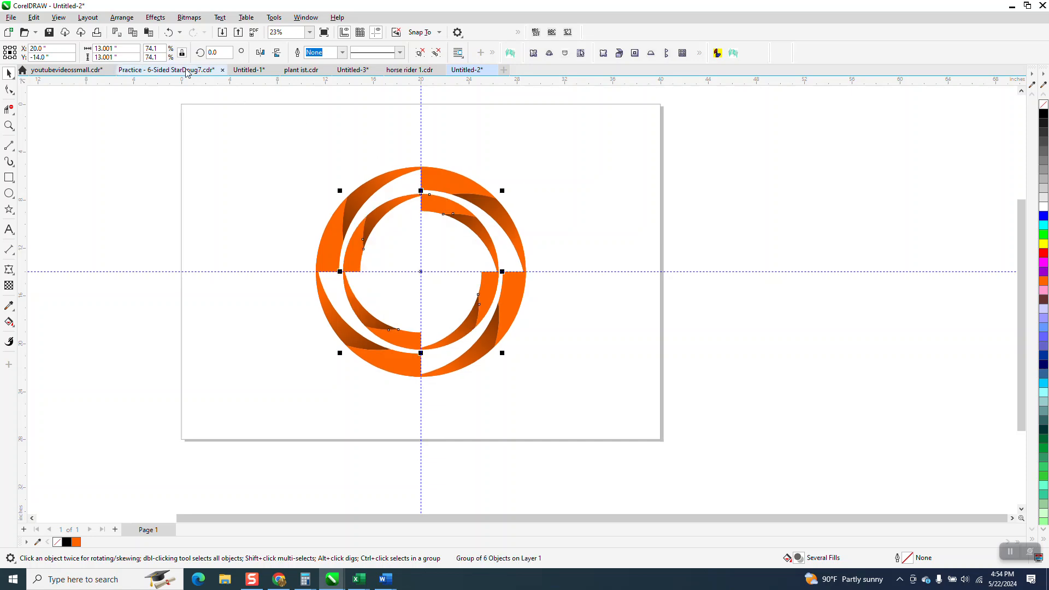
left_click(207, 56)
type("5")
key("Return")
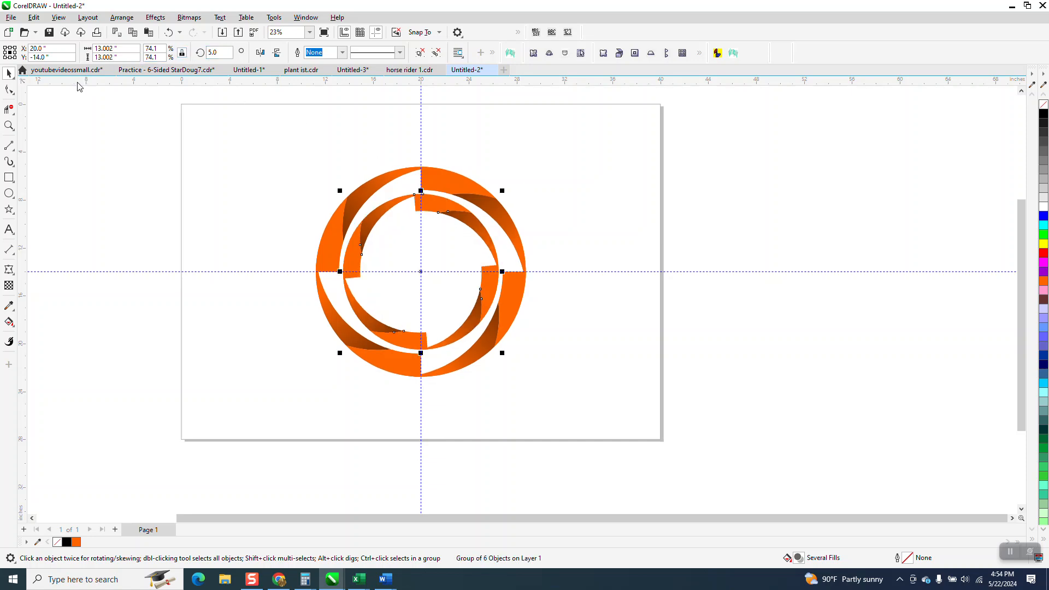
Set the inner ring's rotation to 45 degrees and repeat the scaled, rotated duplication to create a third ring inside it
left_click(216, 52)
type("4")
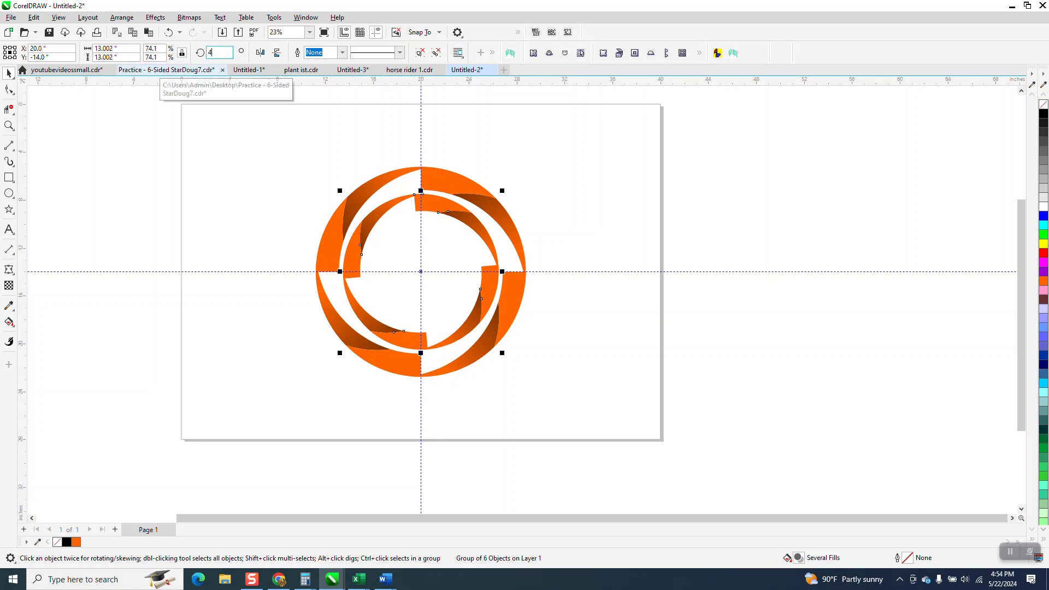
type("5")
key("Return")
key("ctrl+d")
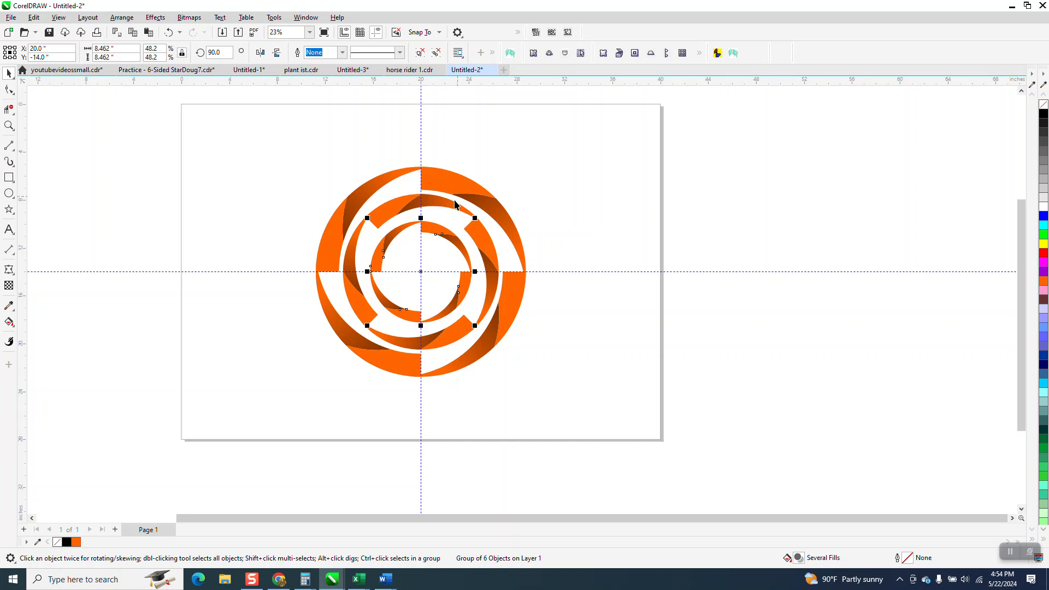
Resize the outermost ring to 18 inches wide, keeping its proportions
left_click(485, 198)
left_click(112, 48)
type("18")
key("Return")
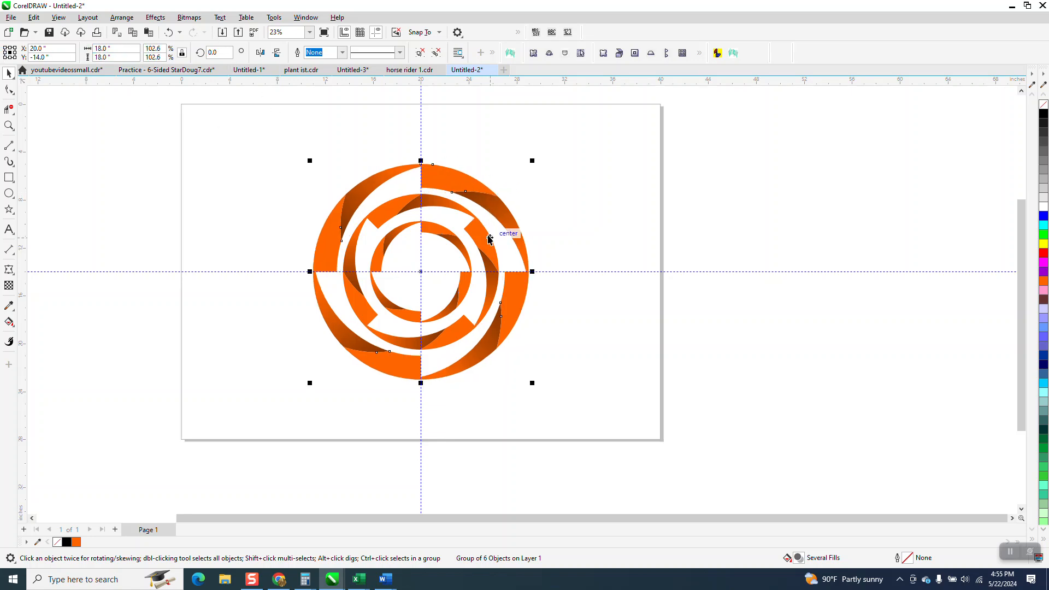
Resize the middle ring proportionally to 14 inches wide, and reduce it to 13.5 inches
left_click(478, 209)
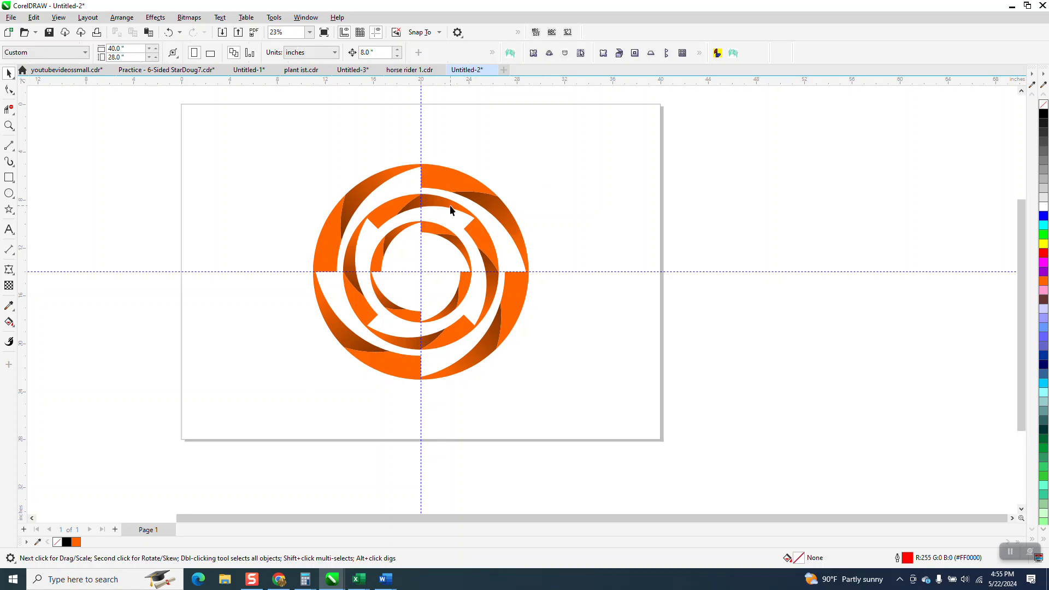
left_click(452, 209)
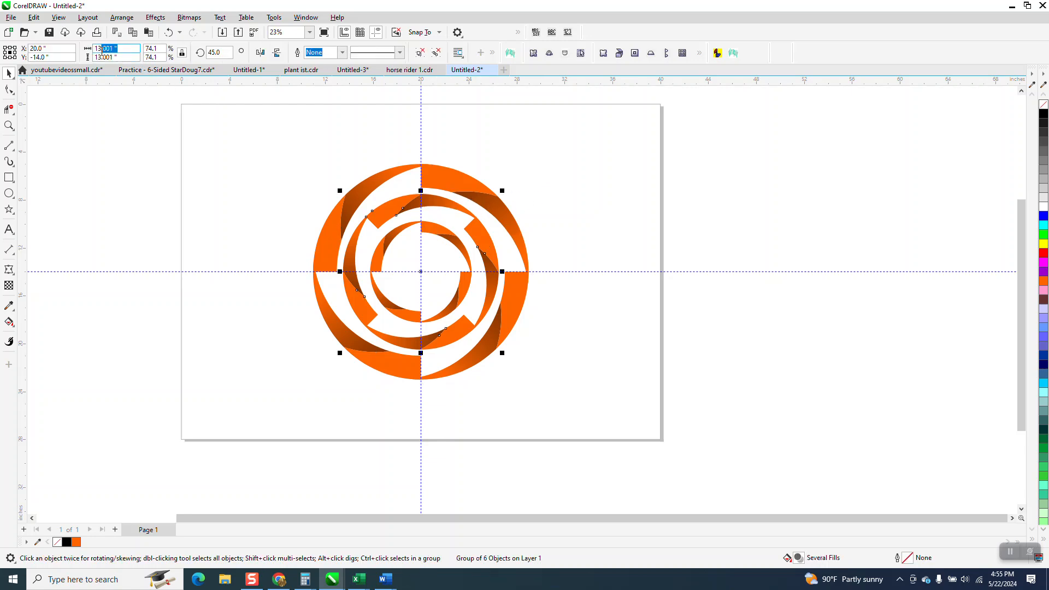
type("1")
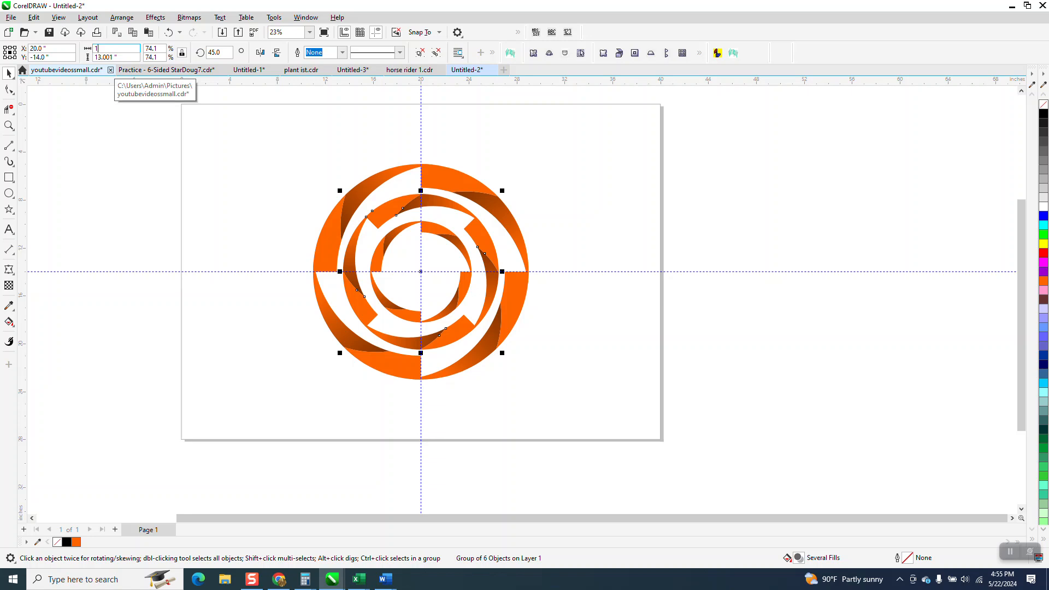
type("4")
key("Return")
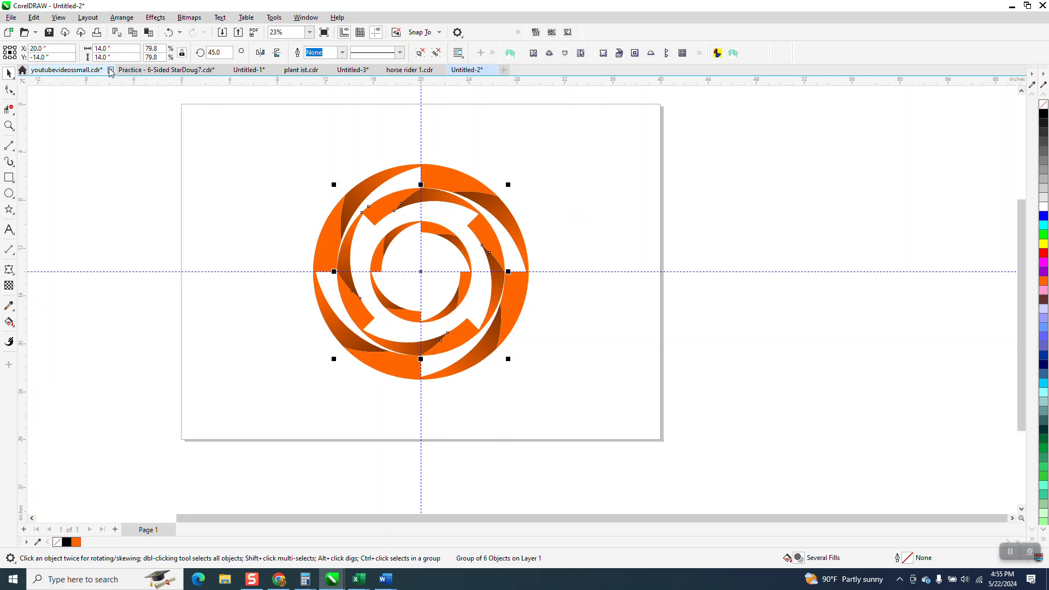
double_click(116, 48)
type("13.5")
key("Return")
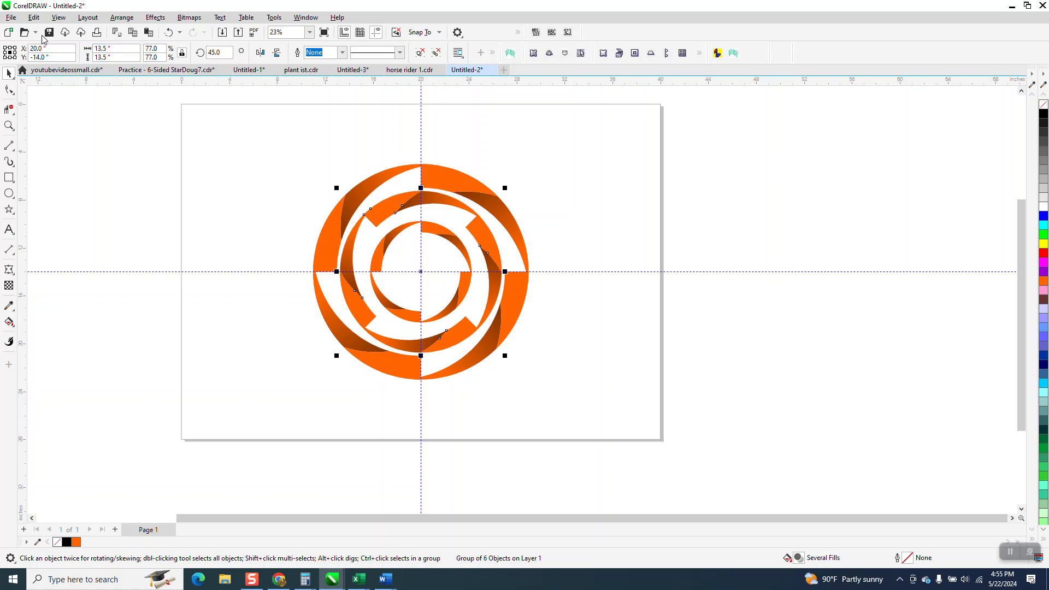
left_click(543, 172)
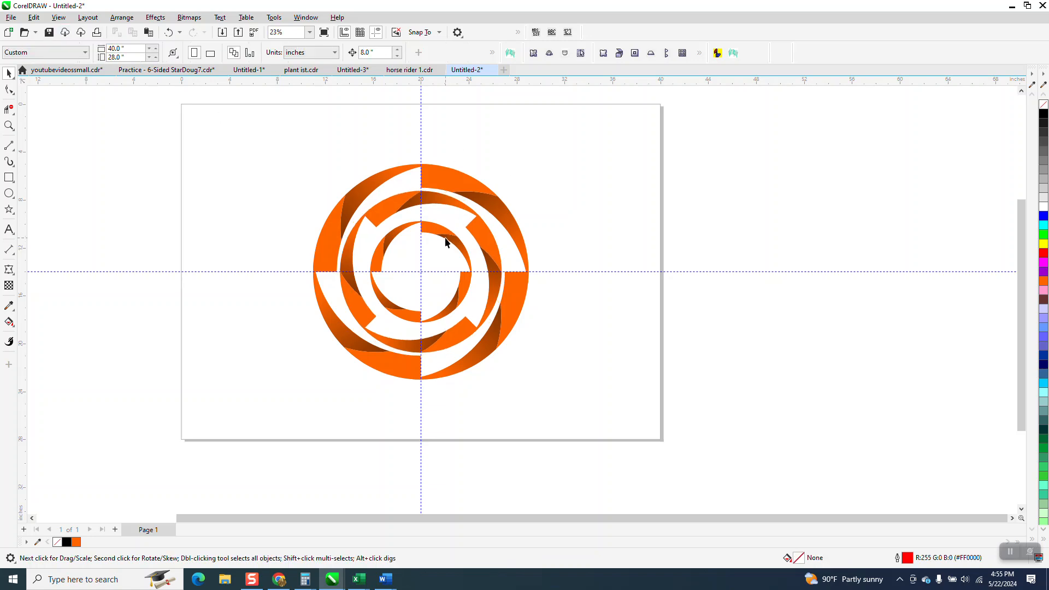
Resize the innermost ring to 10 inches wide, keeping its proportions
left_click(444, 234)
double_click(116, 49)
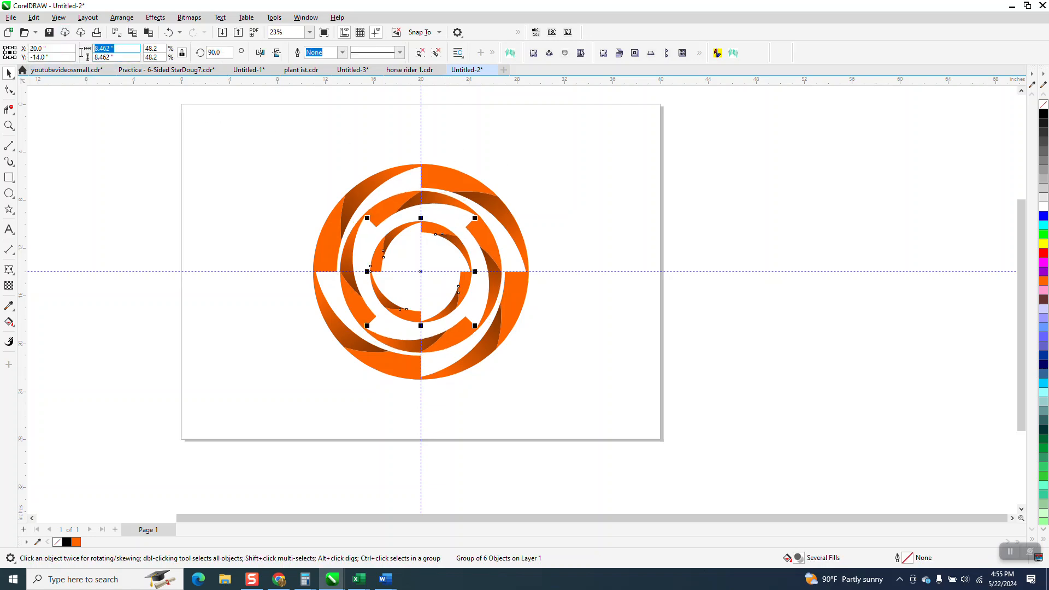
type("1")
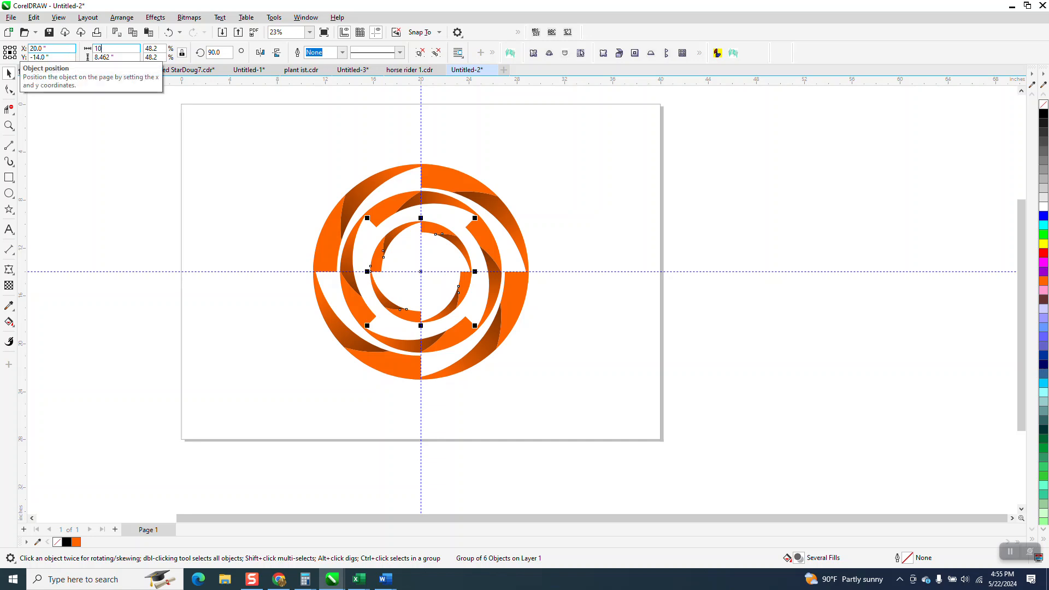
type("0")
key("Return")
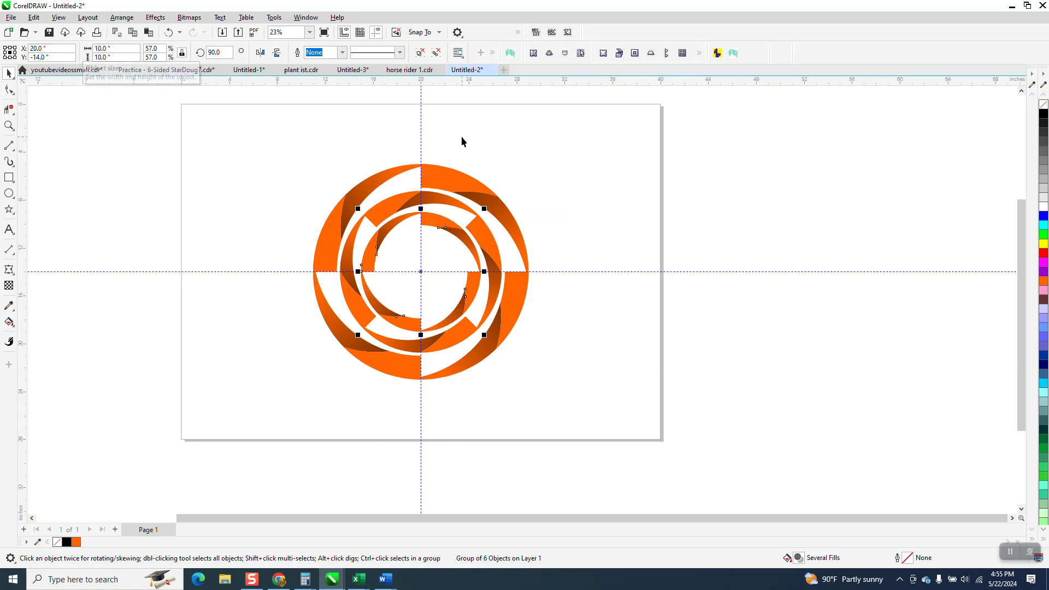
left_click(484, 146)
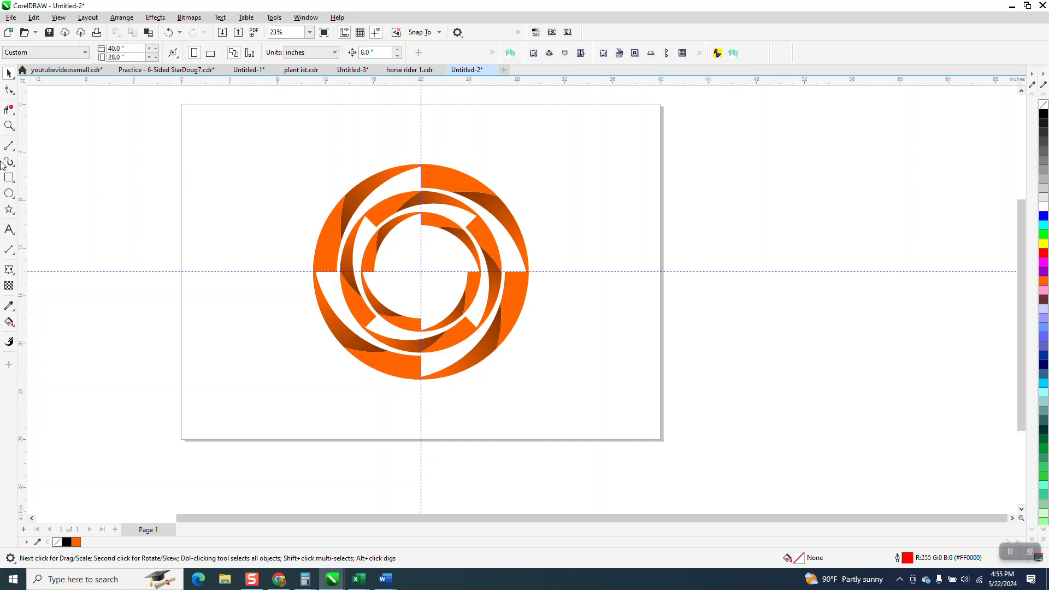
Draw a black-filled rectangle about 25.7 by 20.9 inches over the rings and send it behind them
left_click(9, 177)
mouse_move(266, 151)
left_mouse_down()
mouse_move(314, 238)
mouse_move(573, 403)
left_mouse_up()
left_click(1042, 116)
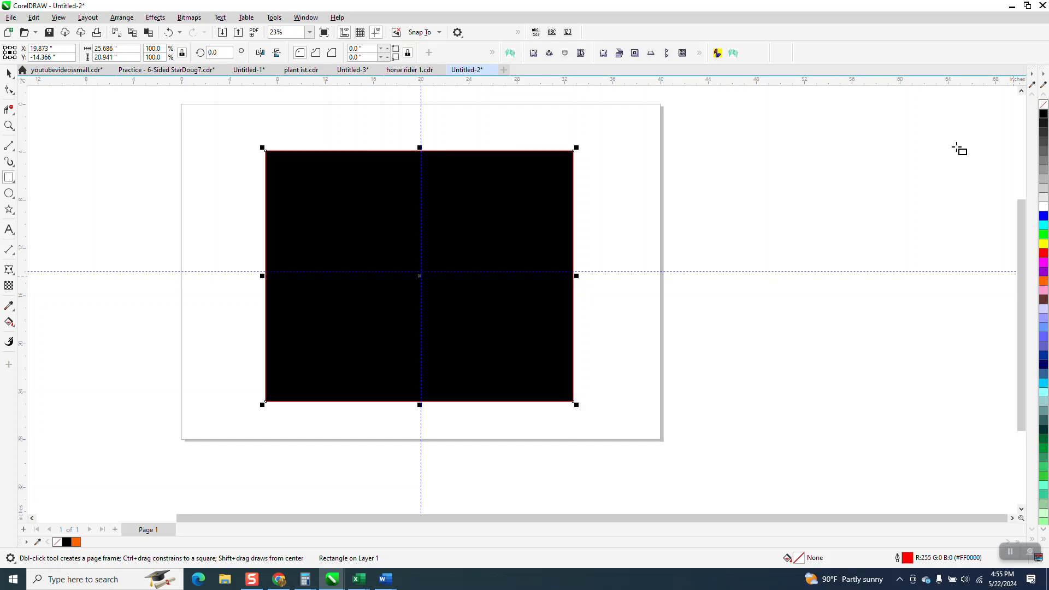
left_click(120, 18)
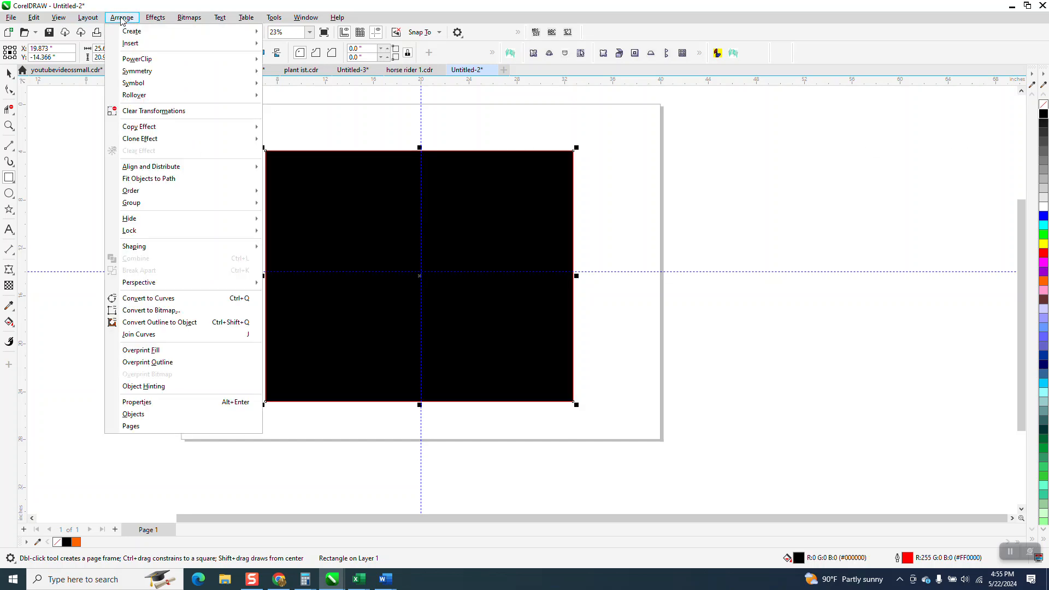
mouse_move(154, 195)
left_click(279, 206)
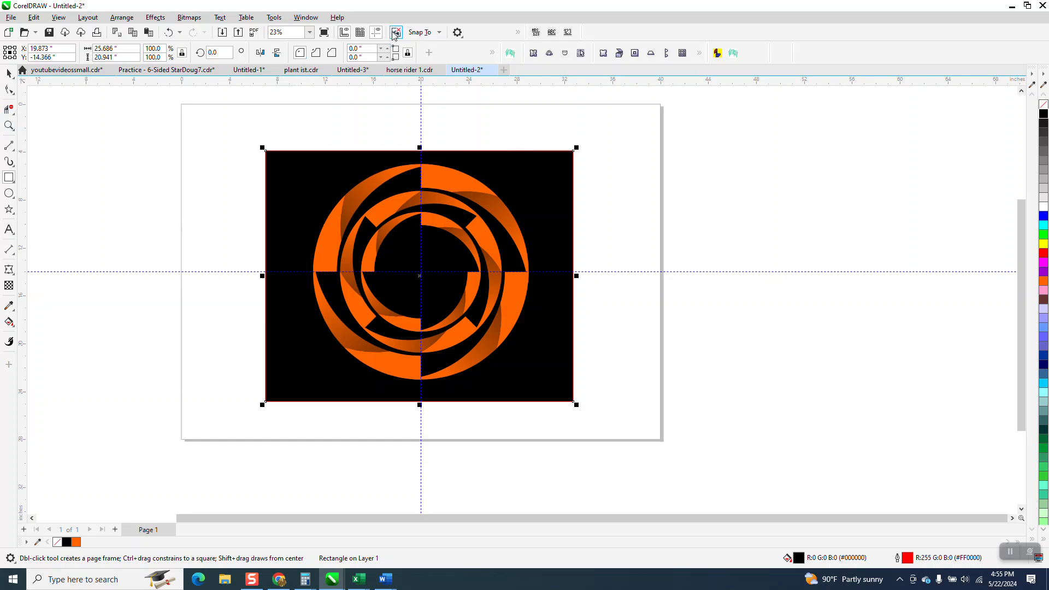
Hide the guidelines crossing the ring artwork
left_click(377, 32)
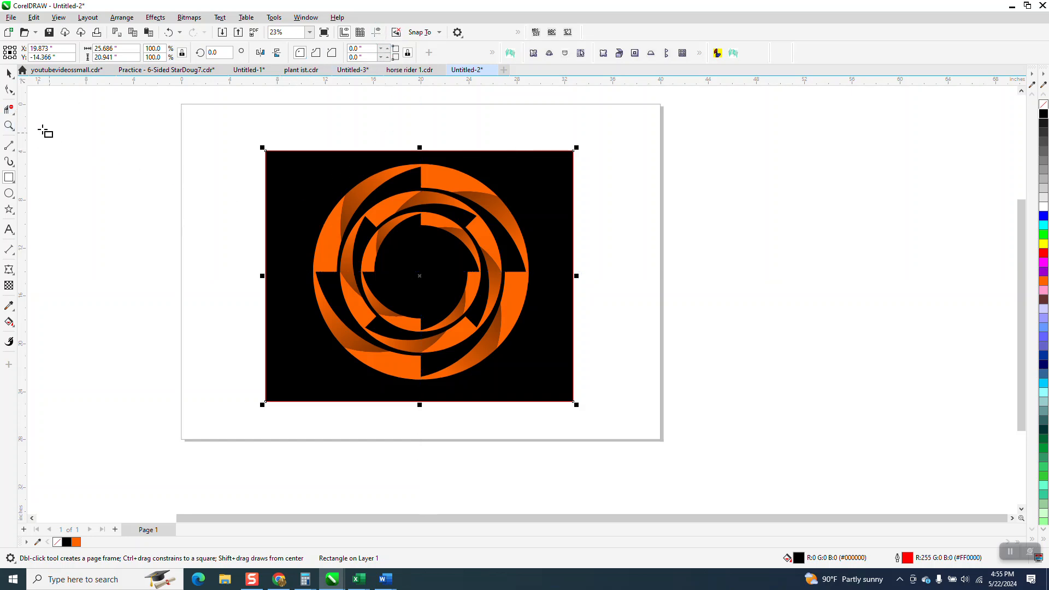
left_click(9, 125)
left_click_drag(274, 136, 684, 407)
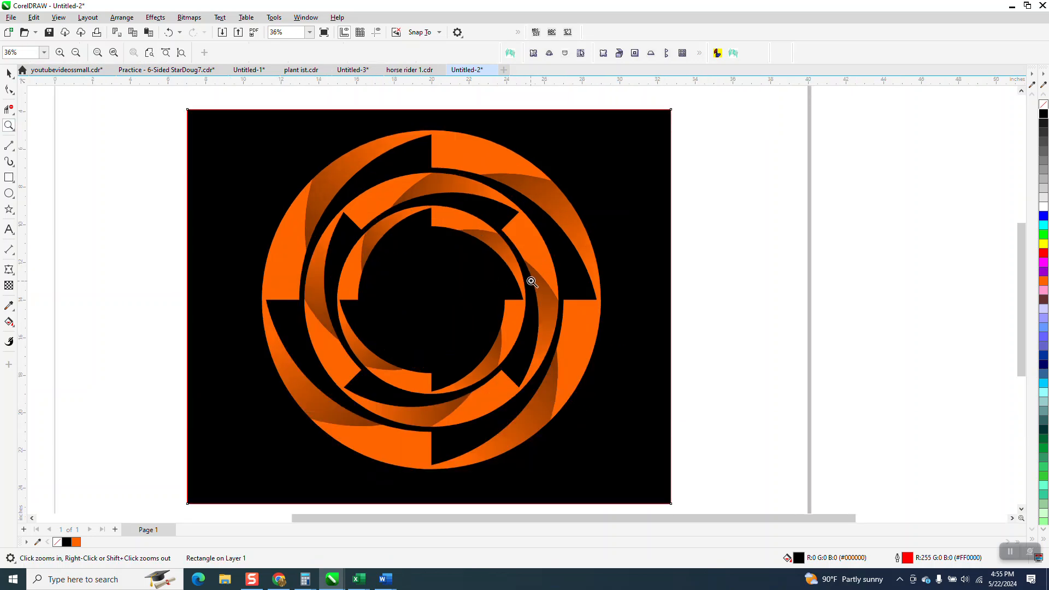
Select the three rings together with the black background and move them off the page to the right
left_click(9, 72)
left_click(441, 197)
scroll(442, 195, "down", 1)
scroll(442, 196, "down", 3)
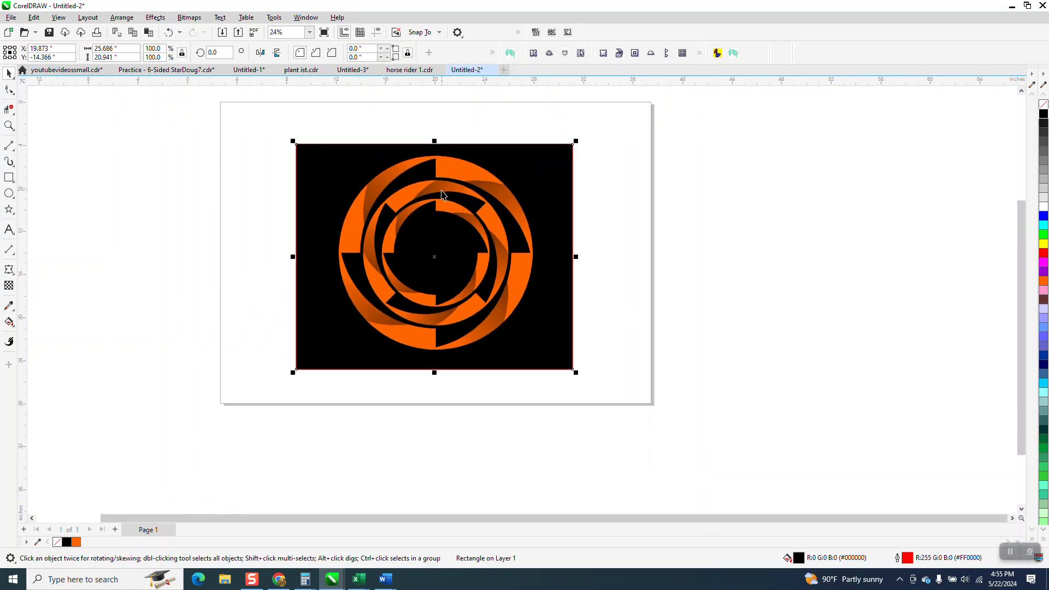
left_click_drag(311, 133, 589, 355)
left_click_drag(441, 246, 793, 254)
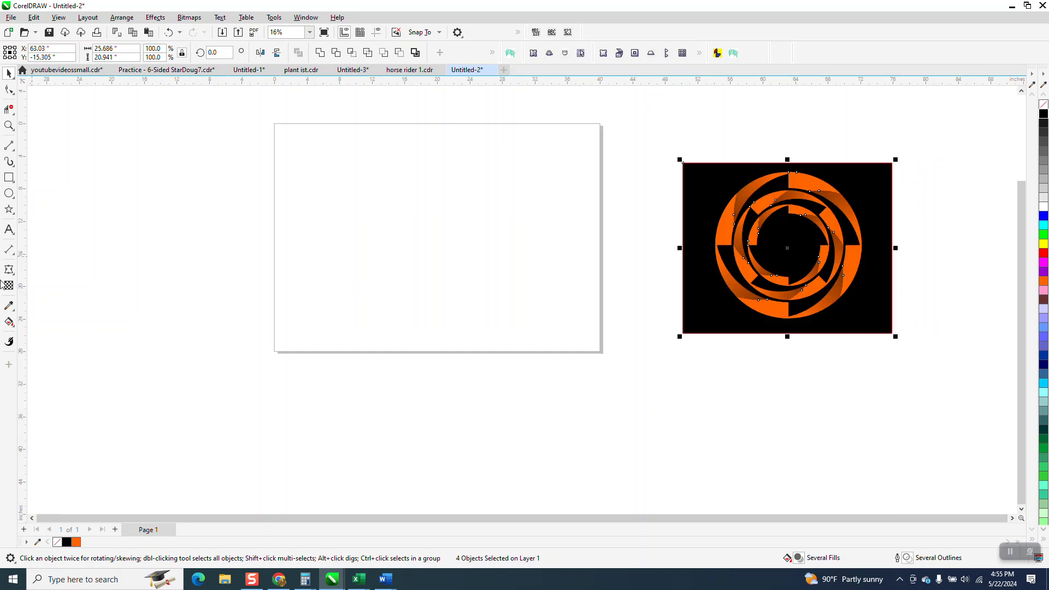
Draw a circle about 16.6 inches in diameter centred on the empty page
left_click(9, 193)
left_click_drag(506, 173, 371, 308)
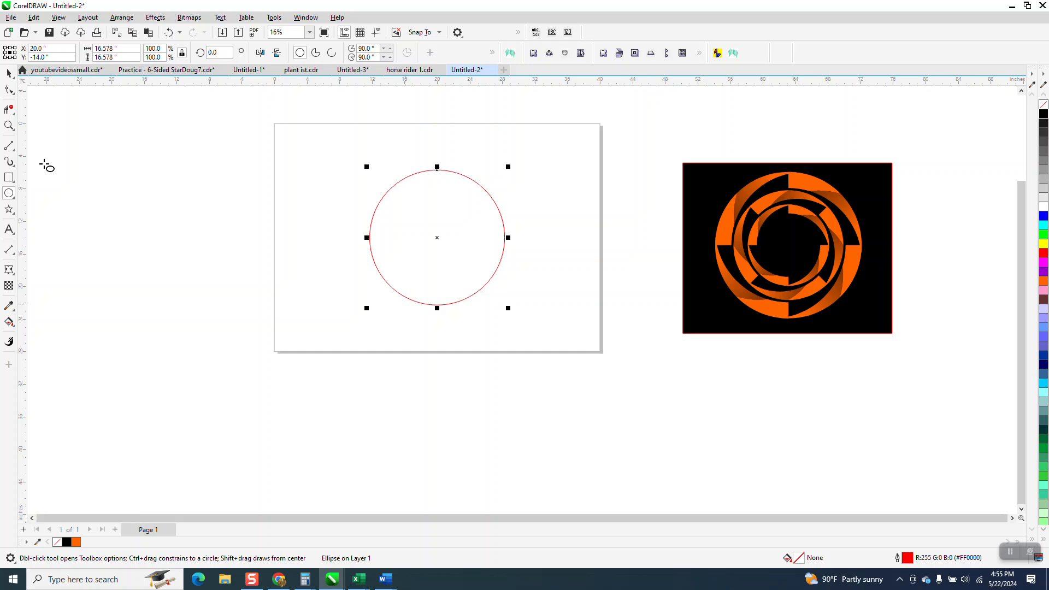
left_click(9, 73)
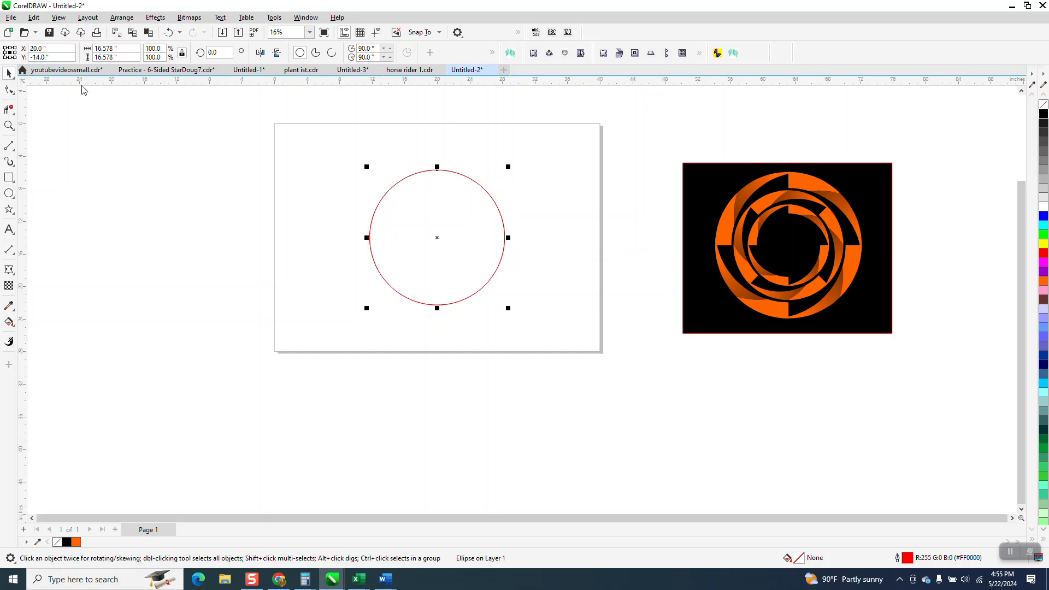
Add two offset copies of the circle, one about 2.5 inches right and 1.6 inches up, the other about 1.7 inches right
left_click_drag(437, 240, 458, 227)
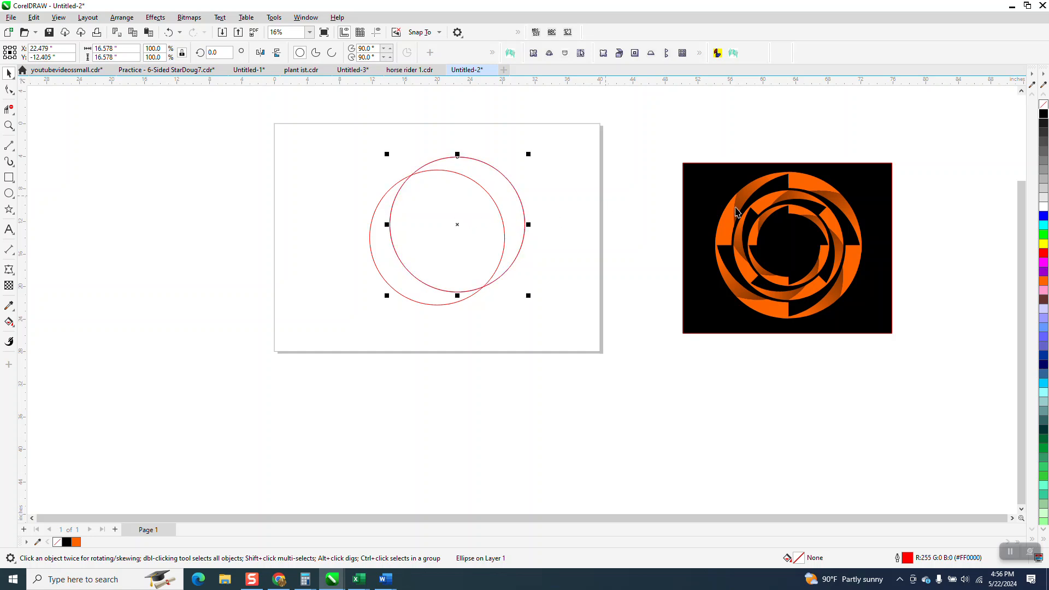
left_click_drag(459, 227, 451, 238)
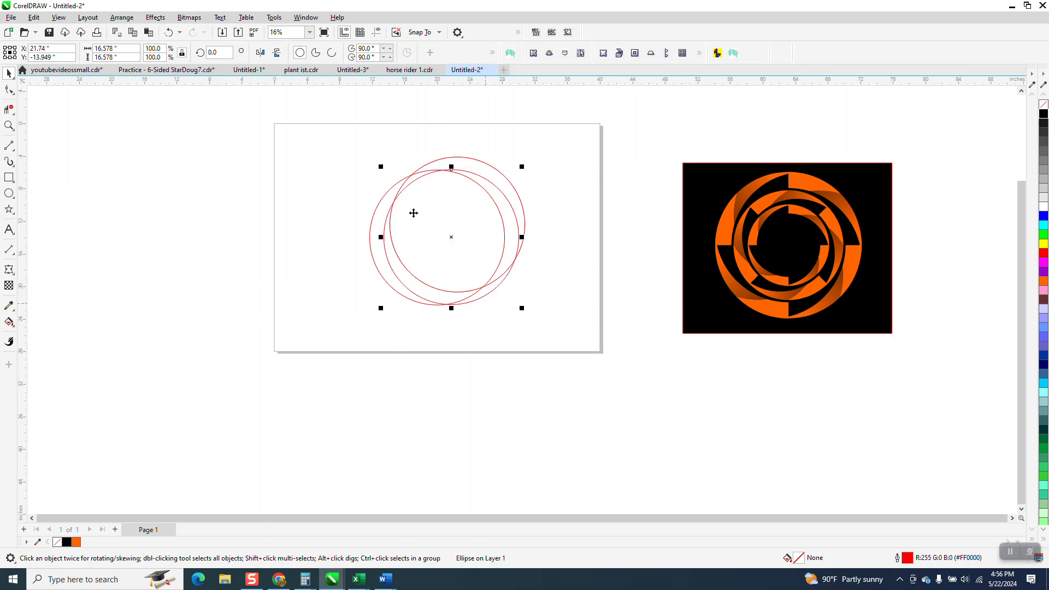
key("ctrl+z")
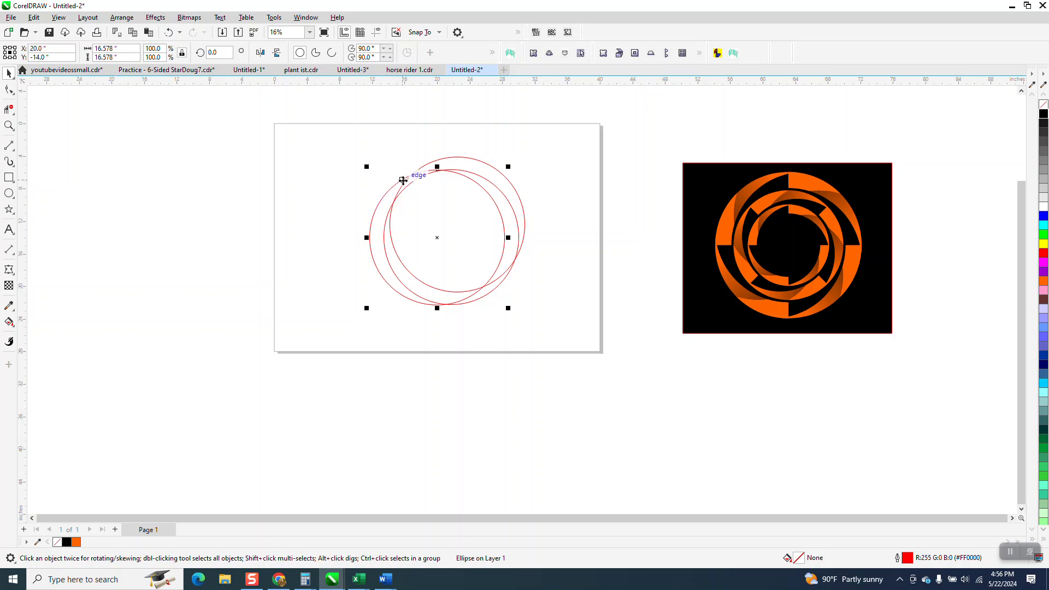
Draw a horizontal line about 35.2 inches long and centre it on the page across the circles
left_click(9, 145)
left_click_drag(325, 385, 616, 383)
key("p")
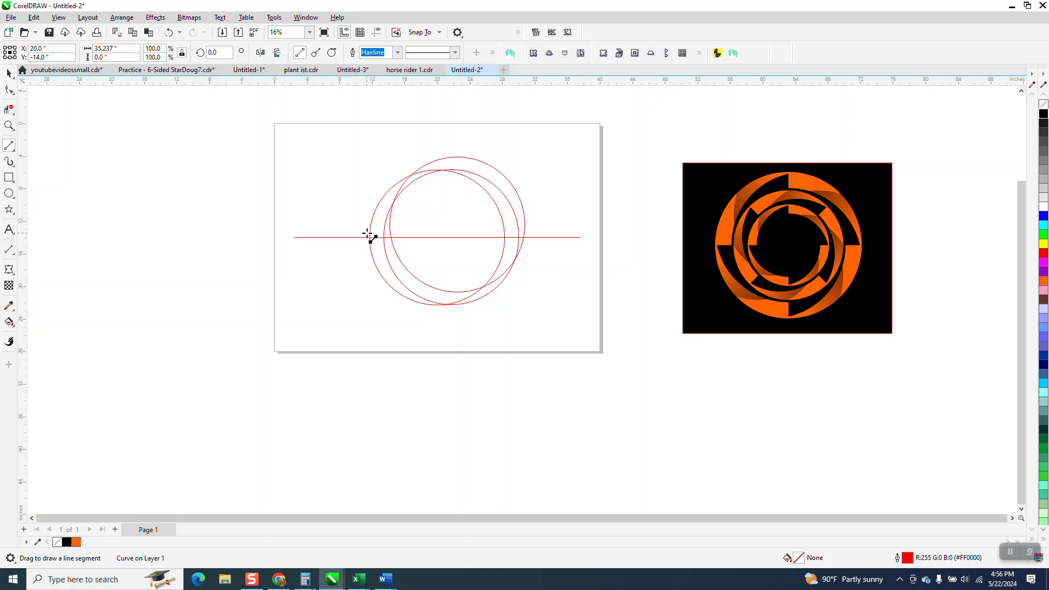
Smart Fill the two adjoining crescent regions above the line at the circles' upper left in orange without outline
left_click(10, 324)
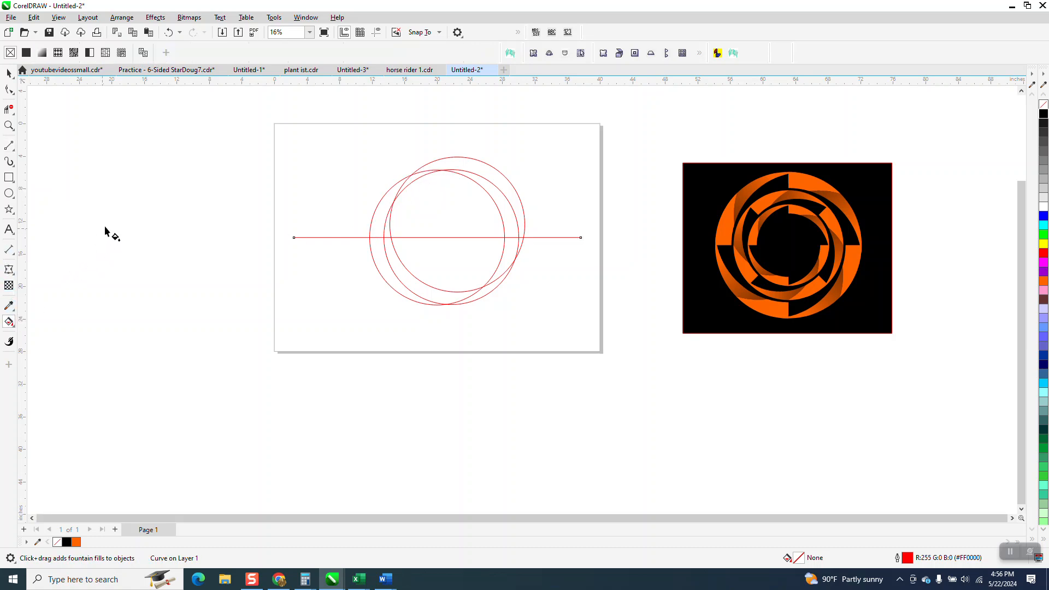
left_click(13, 326)
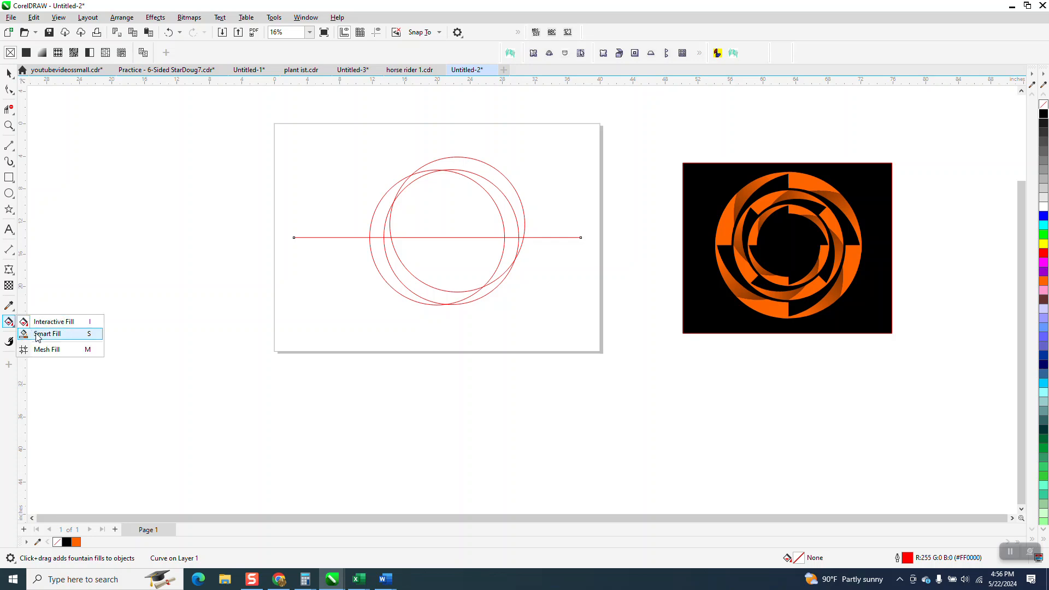
left_click(47, 333)
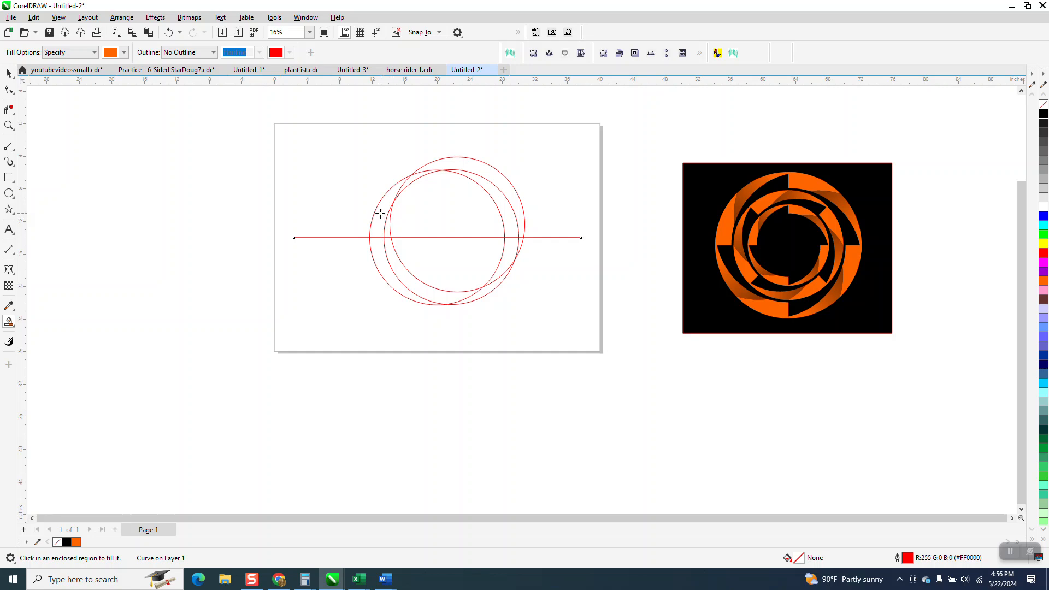
left_click(418, 175)
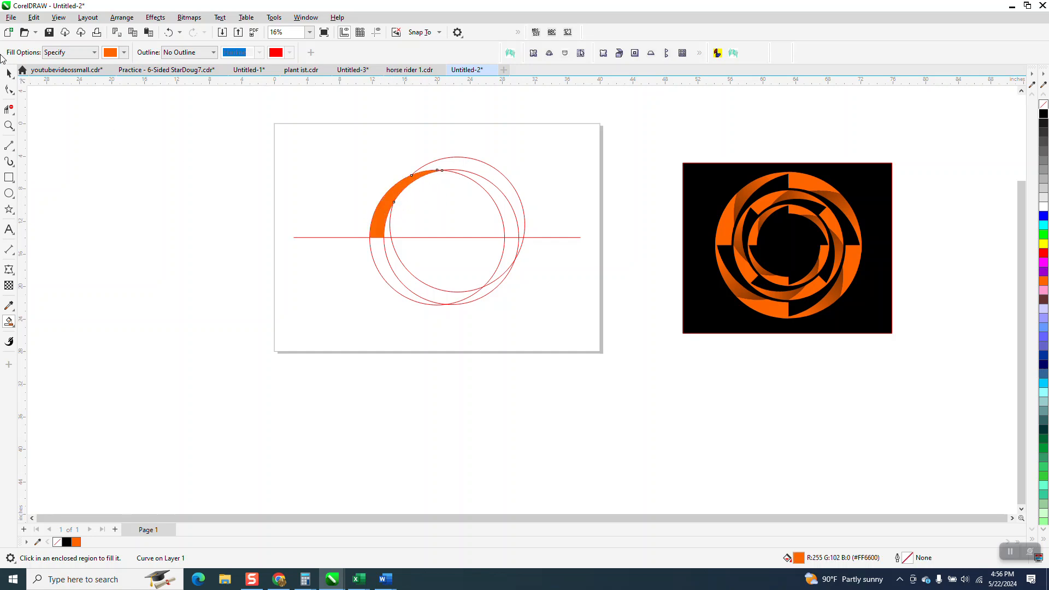
Move both orange crescent pieces 16 inches left, clear of the three circles
left_click(8, 73)
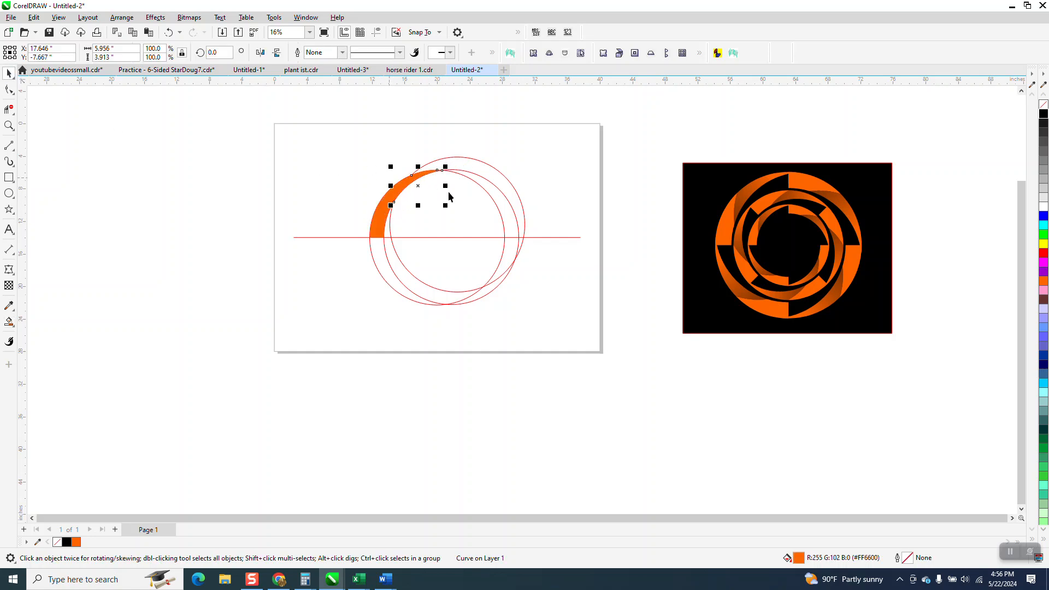
key("shift+Left")
key("shift+Left")
left_click(382, 206)
key("shift+Left")
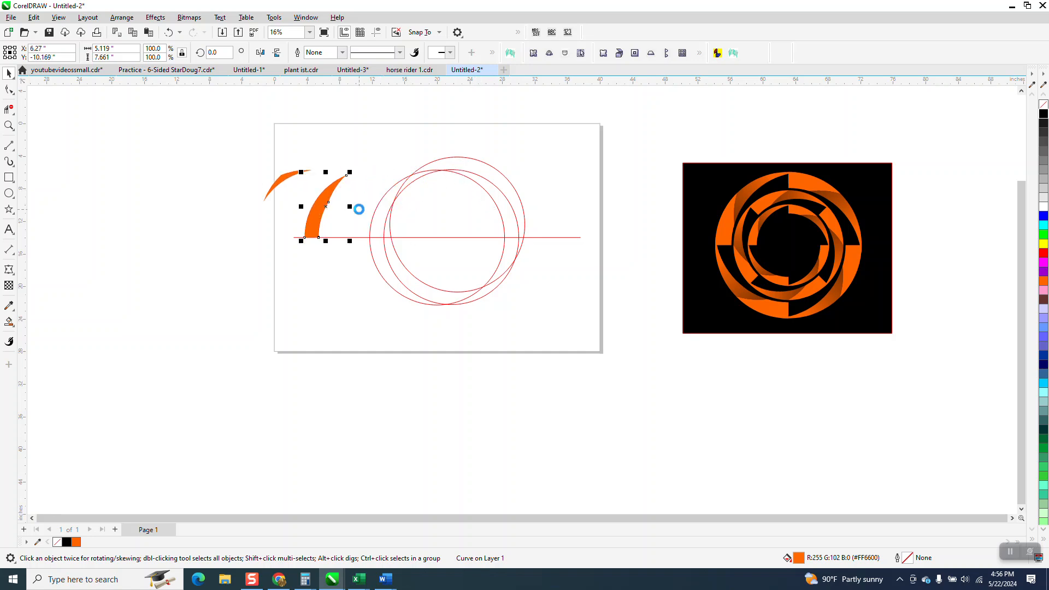
key("shift+Left")
Move the three construction circles and the horizontal line 32 inches down, below the page
left_click_drag(273, 129, 573, 322)
key("shift+Down")
key("shift+Down")
key("shift+Down")
key("shift+Down")
left_click(517, 238)
key("shift+Down")
key("shift+Down")
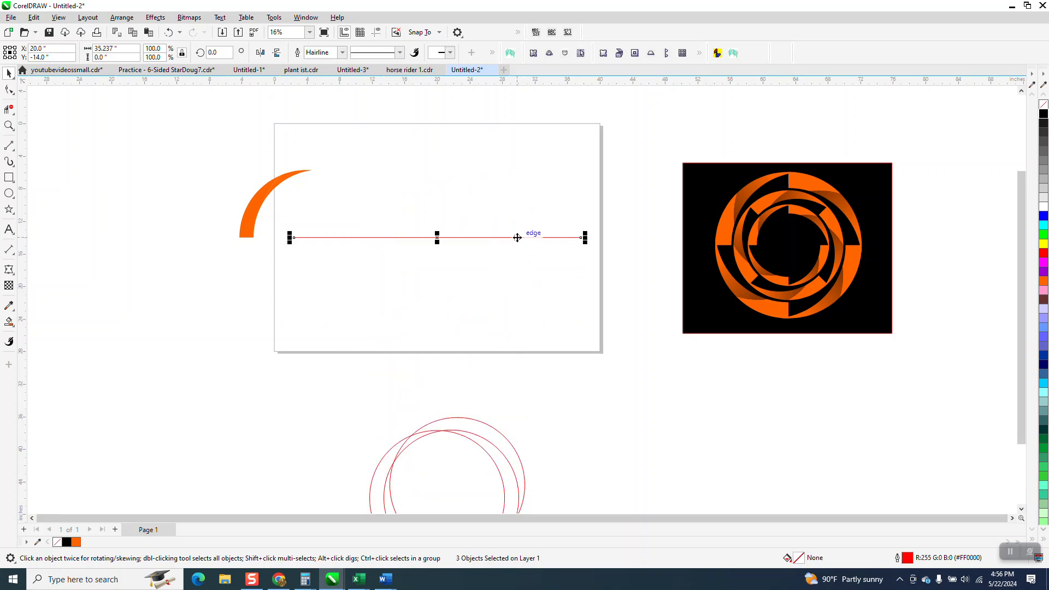
key("shift+Down")
key("shift+Down")
Move the two orange pieces together 16 inches right, back onto their original place on the page
left_click_drag(110, 143, 414, 272)
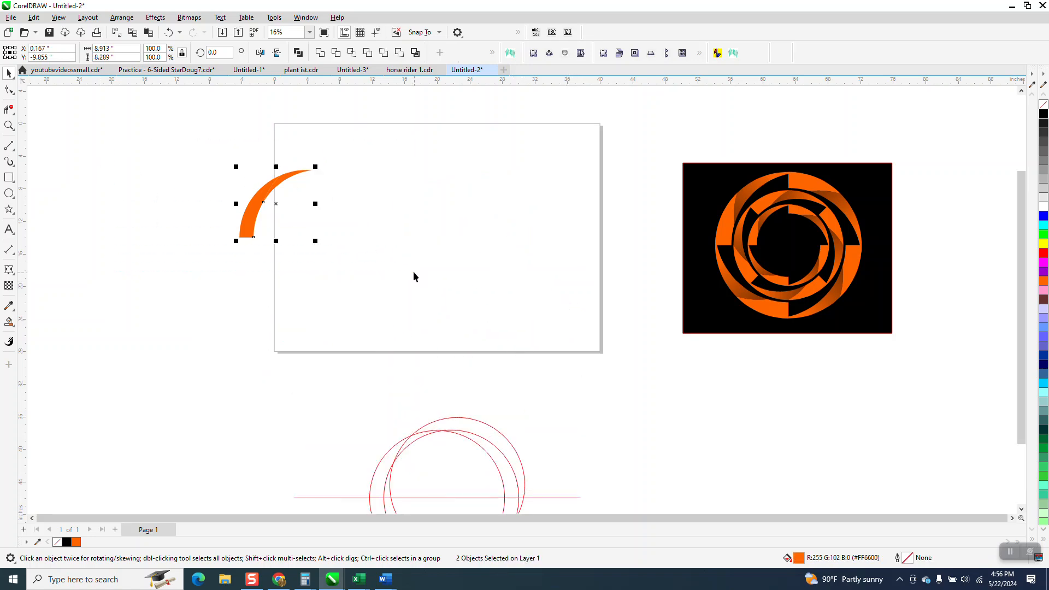
key("shift+Right")
key("shift+Right")
left_click(290, 252)
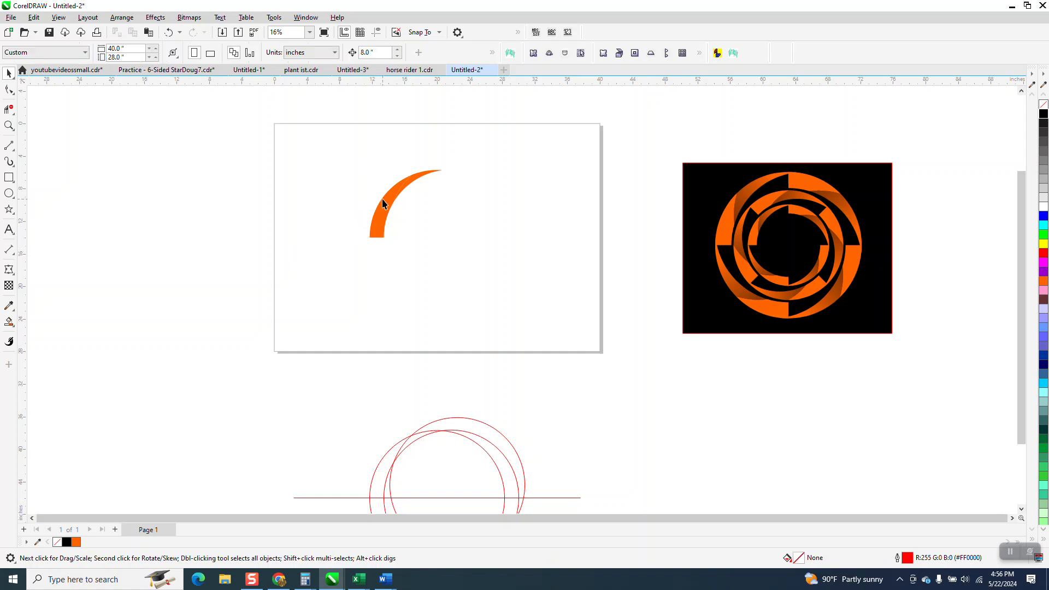
Apply a linear fountain fill from orange to black to the upper crescent piece, running from its tip toward the lower left
left_click(411, 176)
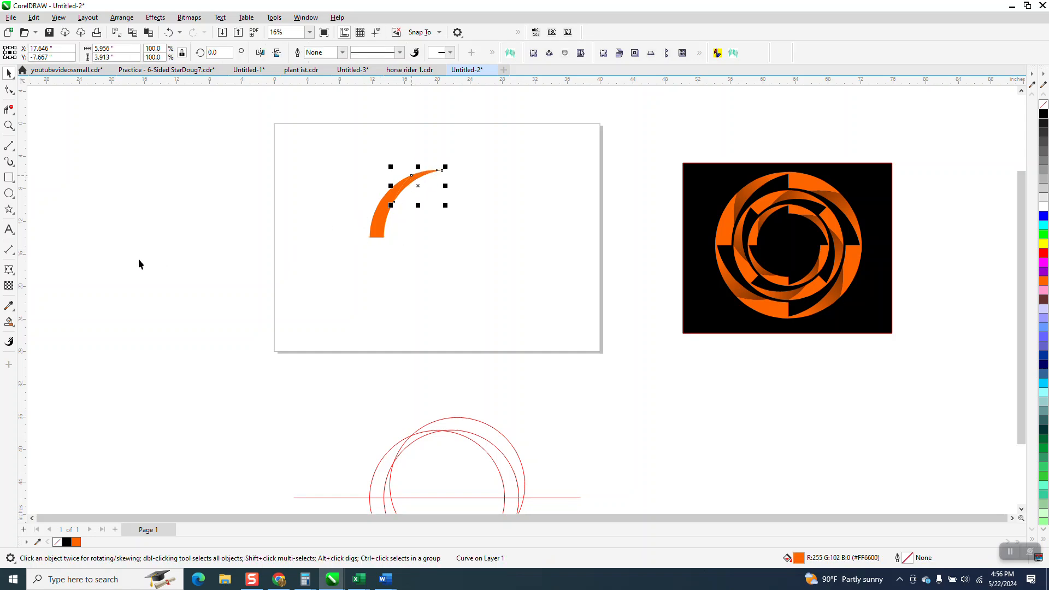
left_click(17, 330)
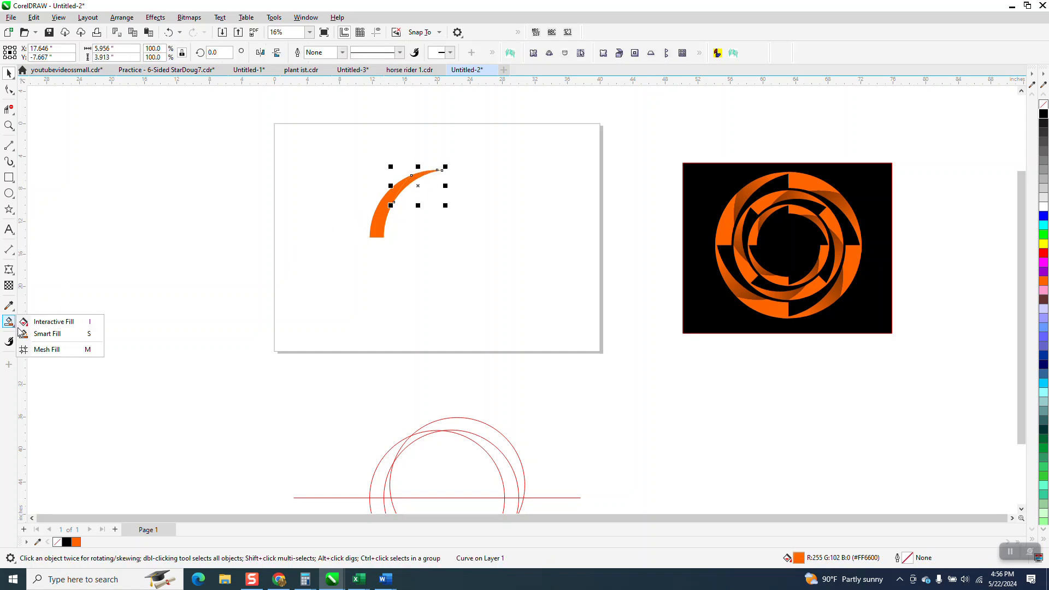
left_click(53, 321)
left_click_drag(426, 170, 362, 235)
left_click_drag(822, 183, 359, 236)
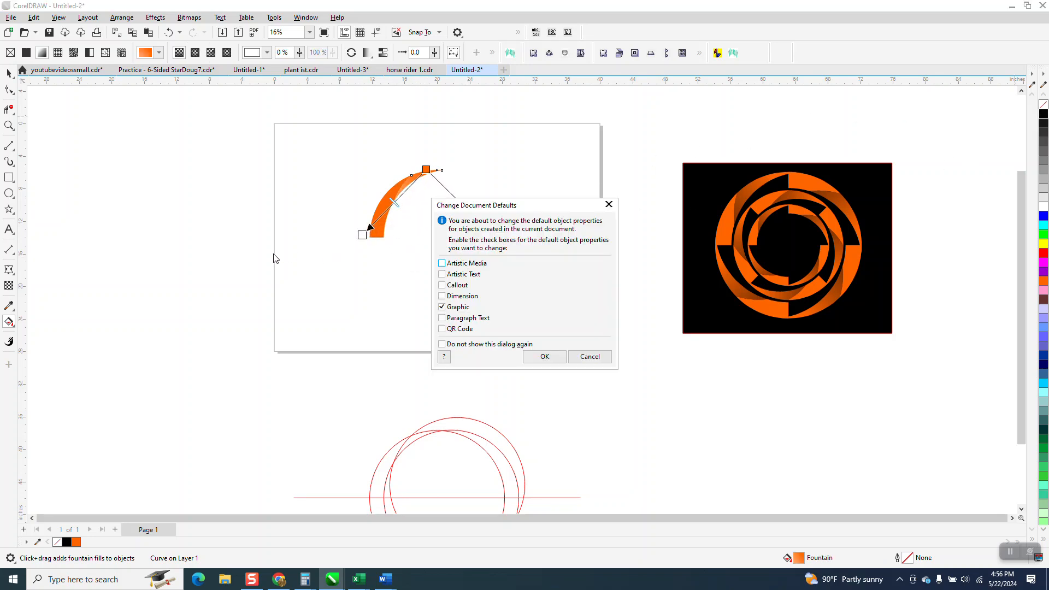
left_click(562, 362)
left_click_drag(672, 227, 363, 238)
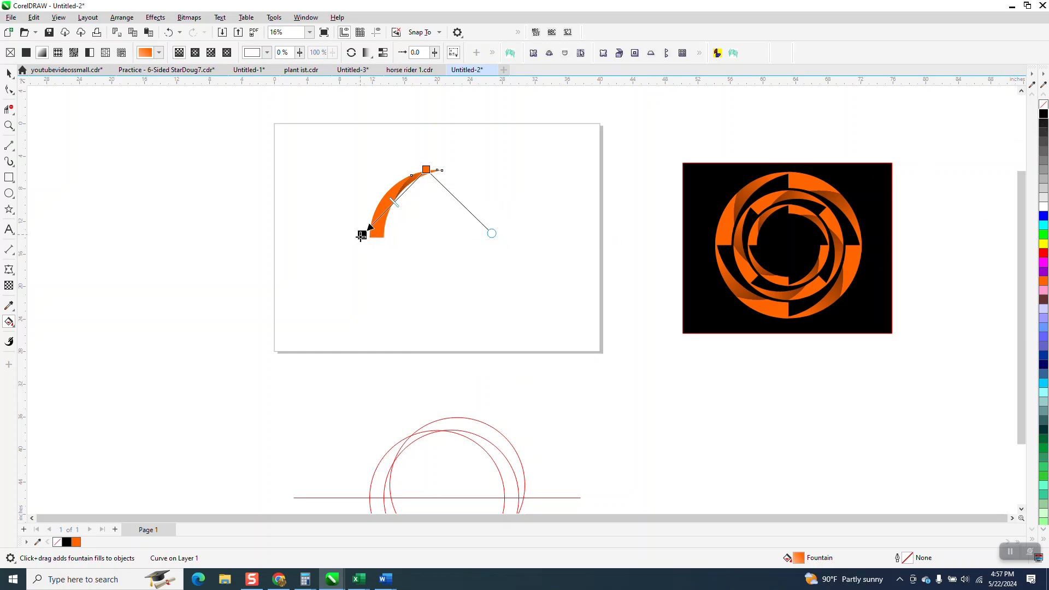
Shorten the upper piece's gradient by bringing its black end closer, over the lower orange piece, to darken the fold
left_click(9, 125)
left_click_drag(330, 136, 580, 310)
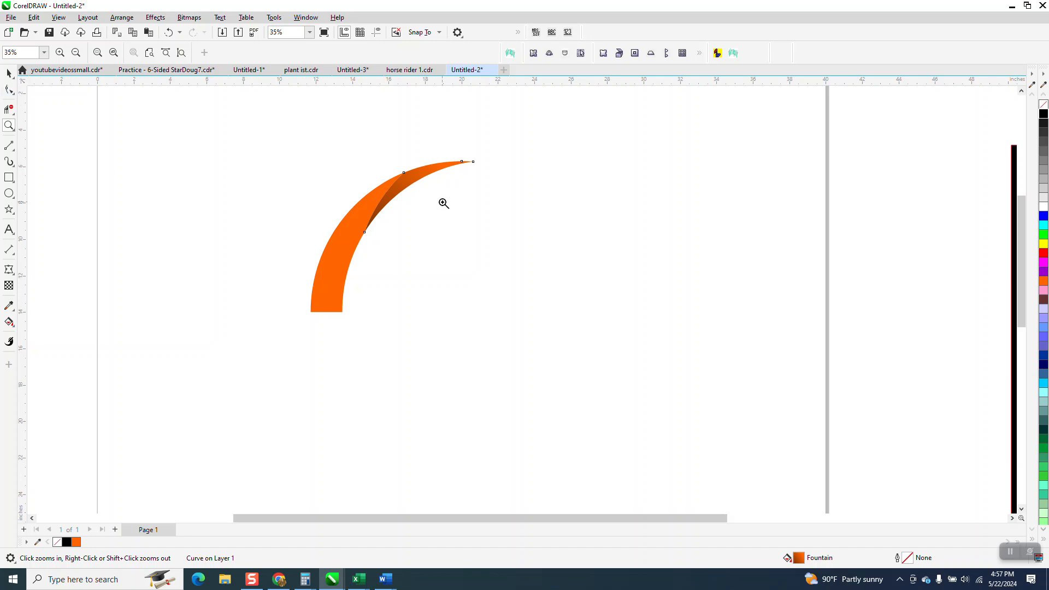
left_click(9, 322)
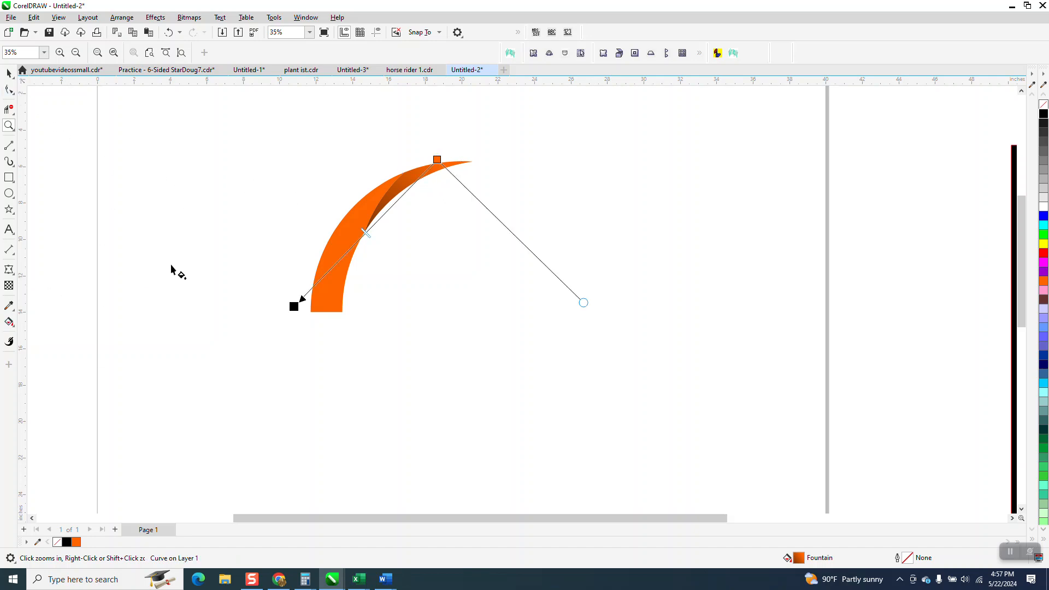
left_click_drag(294, 306, 324, 268)
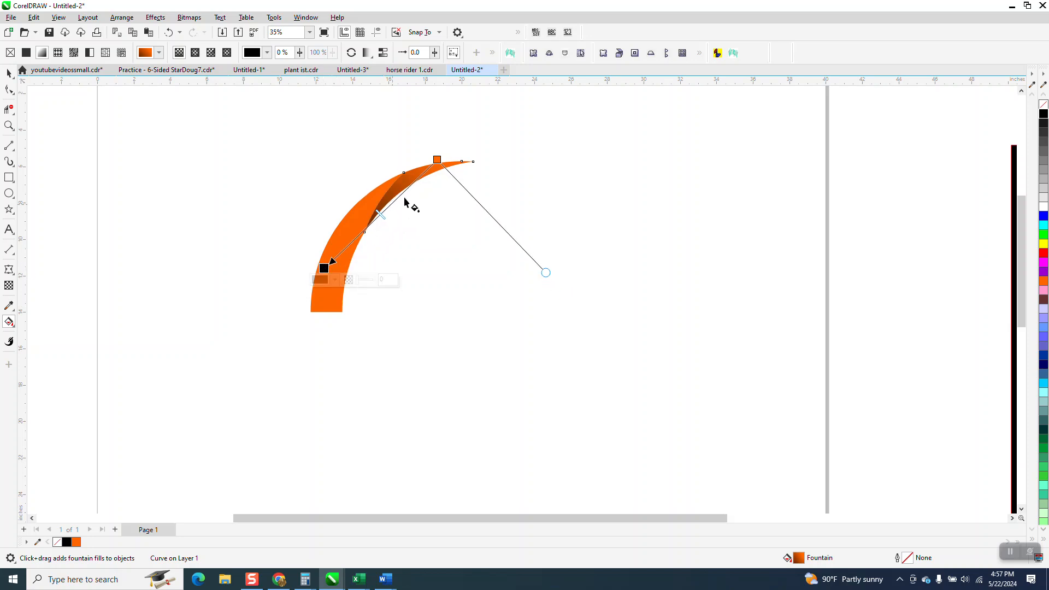
Group the two crescent pieces into one folded segment
left_click(8, 73)
scroll(243, 209, "down", 4)
left_click_drag(258, 164, 467, 330)
key("ctrl+g")
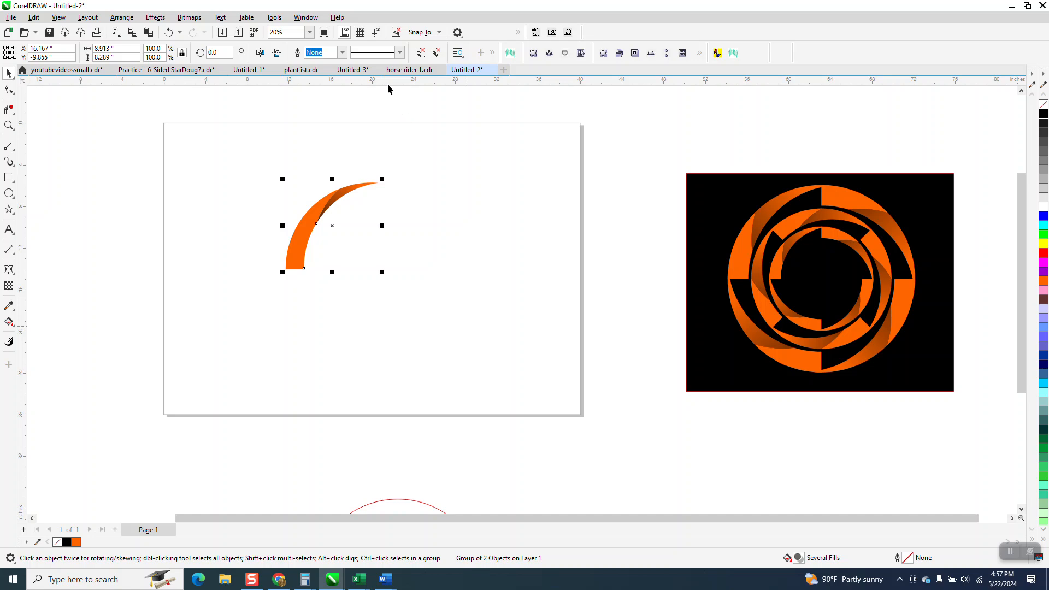
Show the guidelines and create a copy of the folded segment rotated 90° about their intersection
left_click(377, 33)
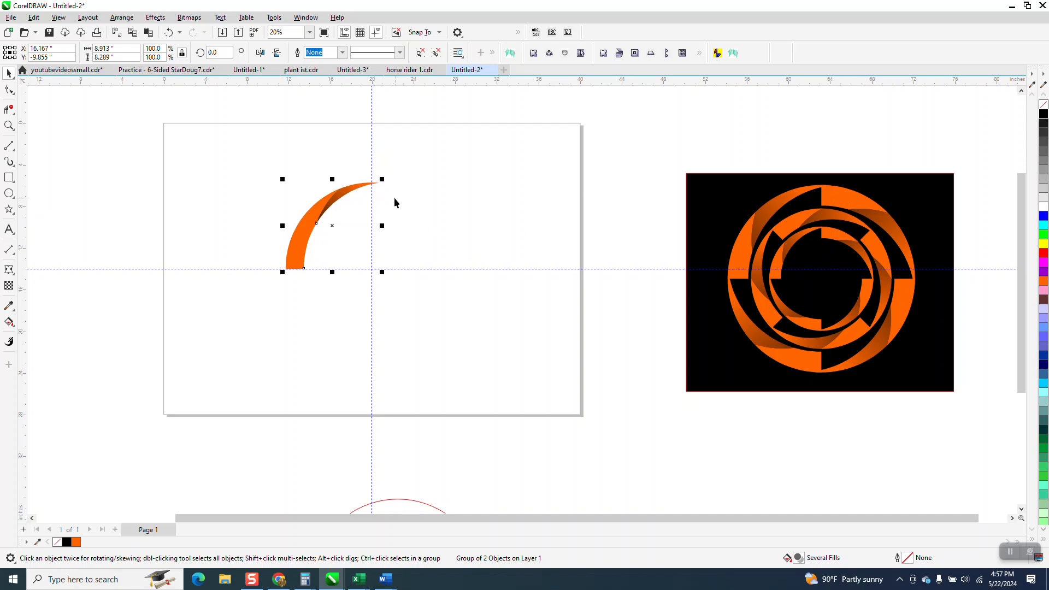
left_click(321, 216)
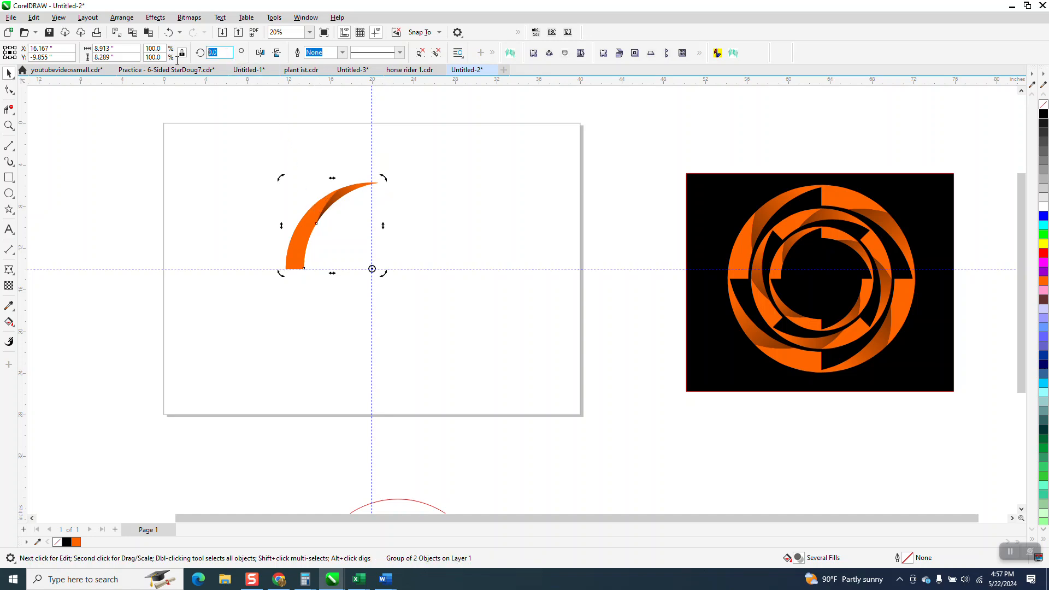
type("90")
key("Return")
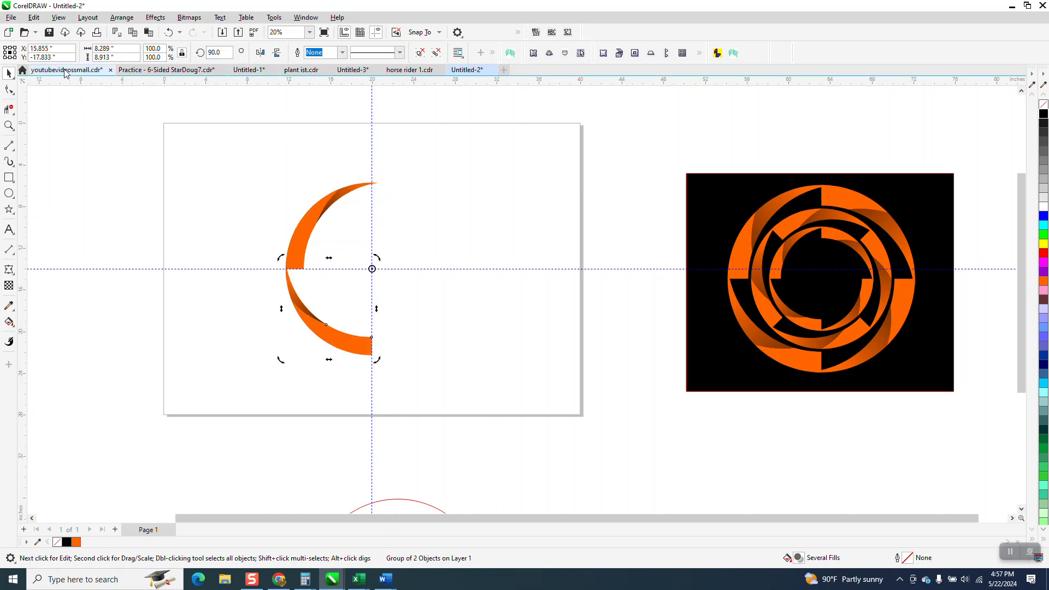
Repeat the 90° rotated copy twice to close the ring, and group the four segments
key("ctrl+r")
key("ctrl+r")
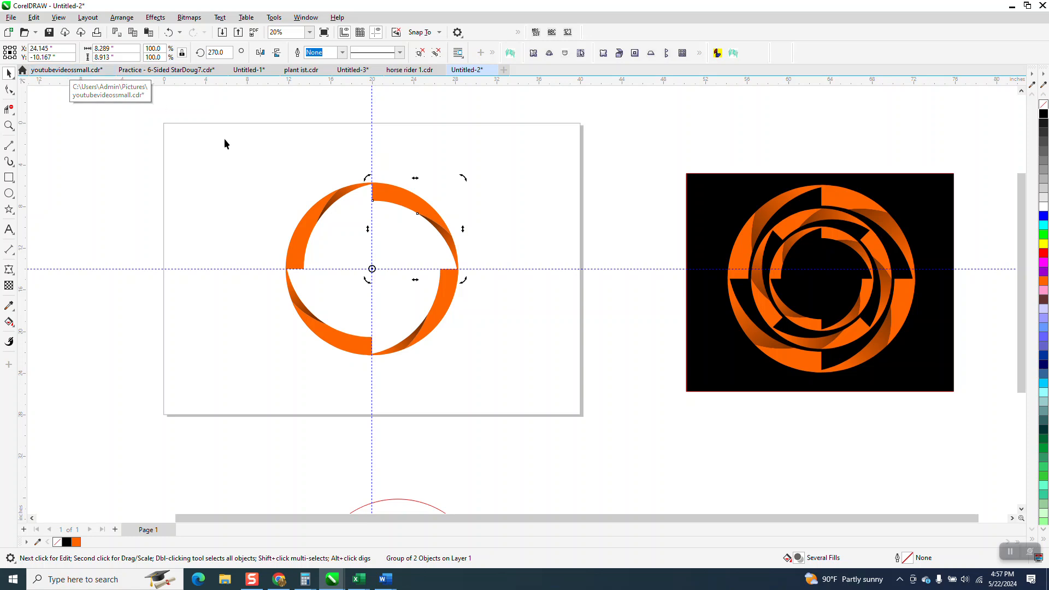
key("ctrl+a")
key("ctrl+g")
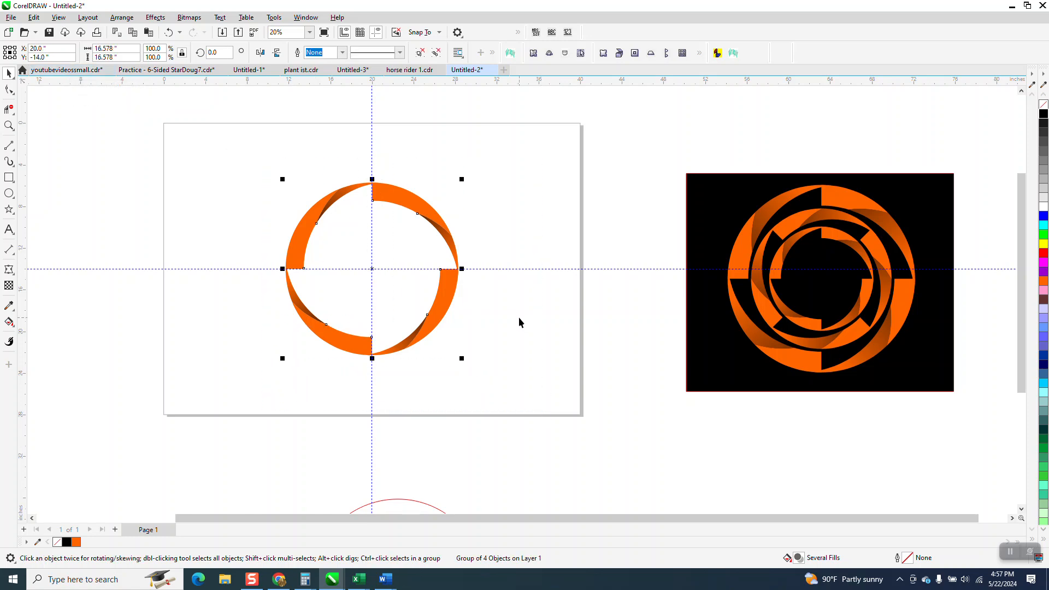
Resize the grouped ring proportionally to 16 inches
left_click(105, 48)
type("16")
key("Return")
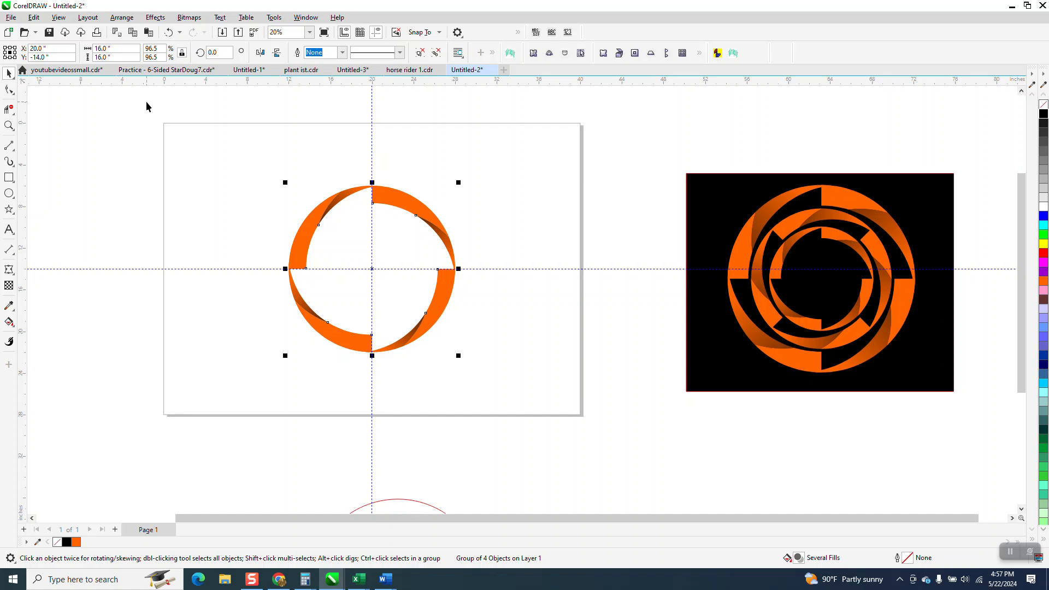
Create a smaller concentric copy of the ring, set it to 13 inches and rotate it 22.5°
left_click(105, 48)
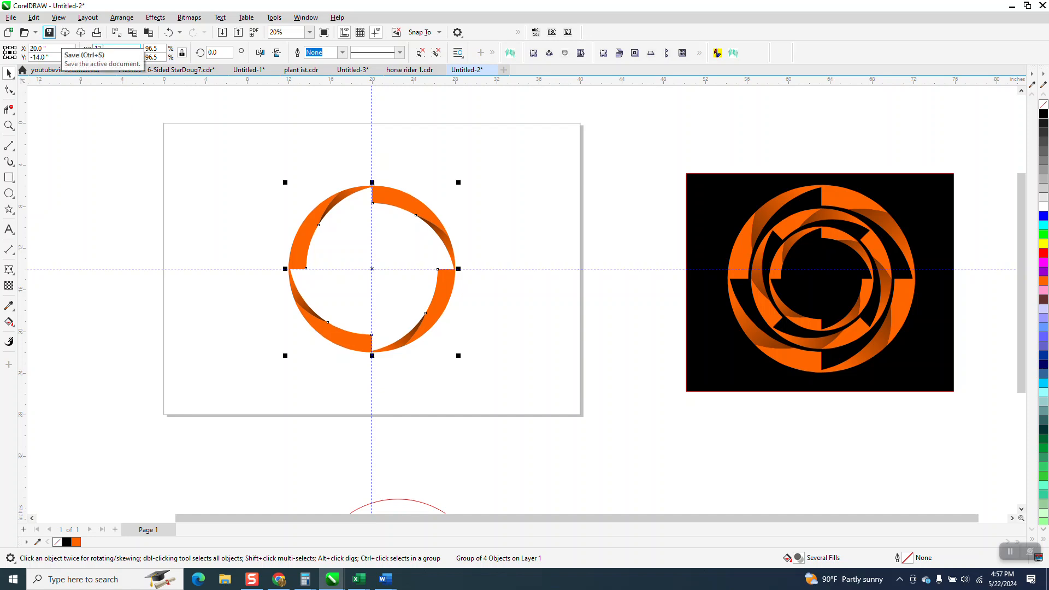
key("Return")
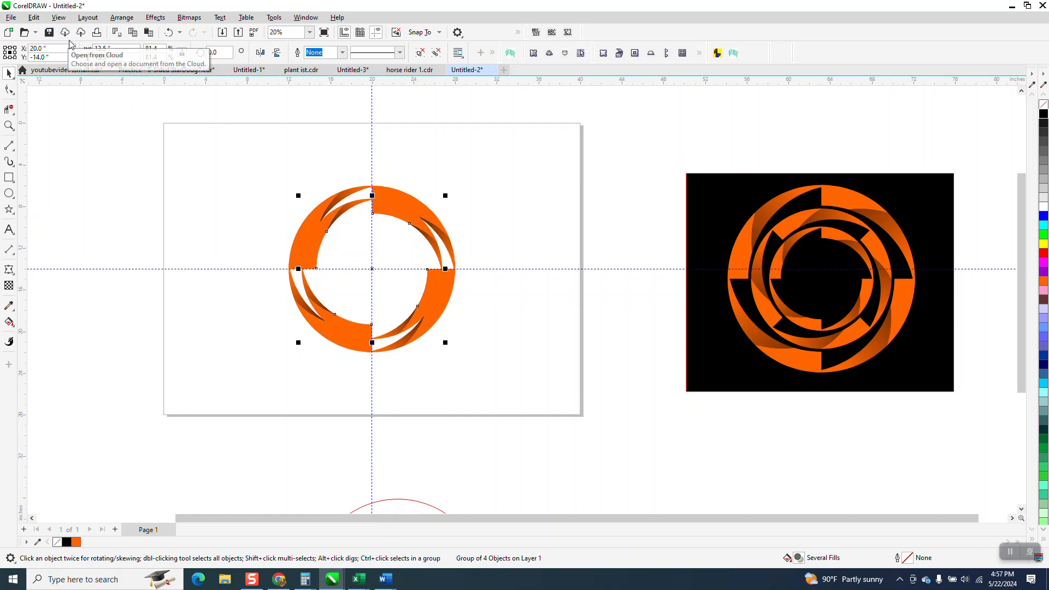
left_click(110, 48)
type("1")
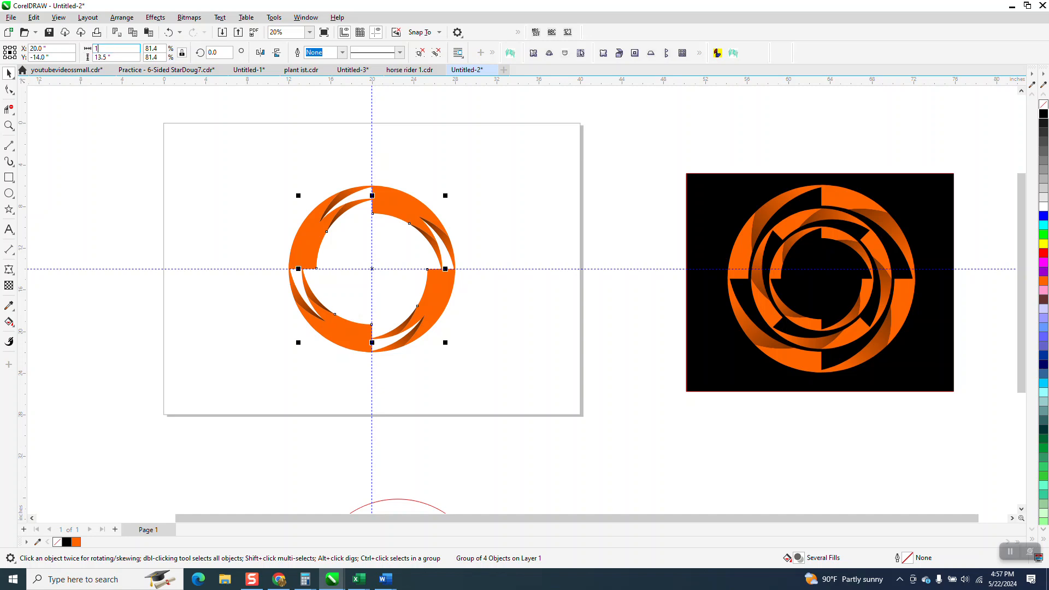
type("3")
key("Return")
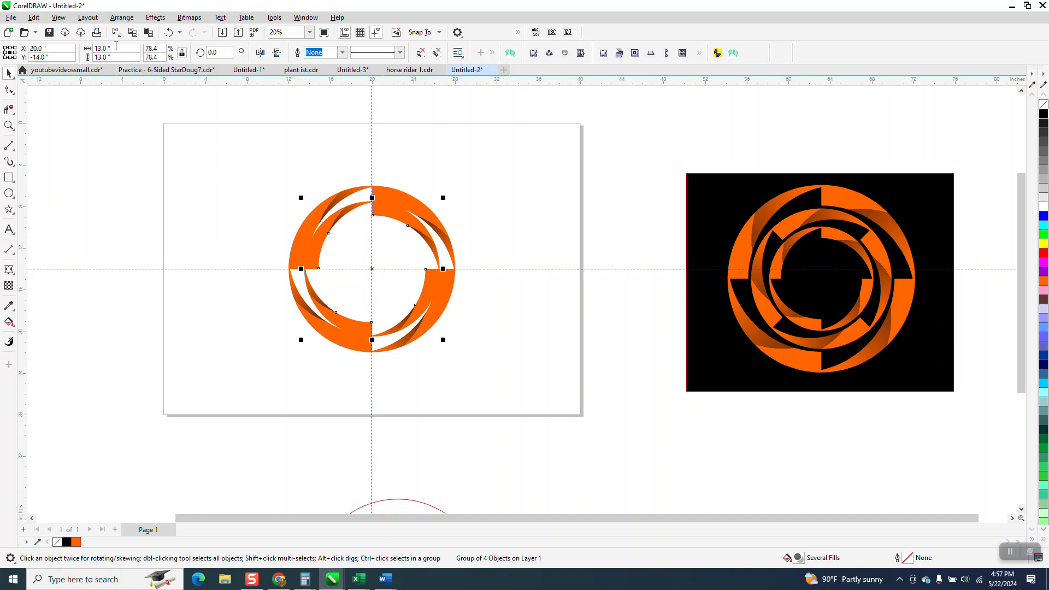
type("22.5")
key("Return")
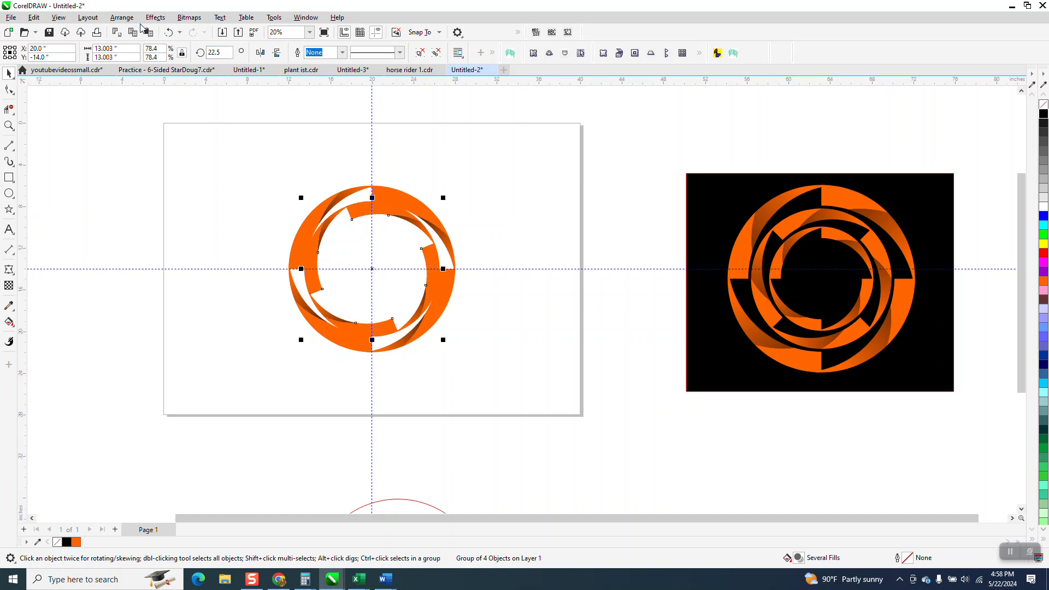
Add a third, innermost ring copy rotated to 45°, set its width to 10.5 inches and deselect it
key("ctrl+r")
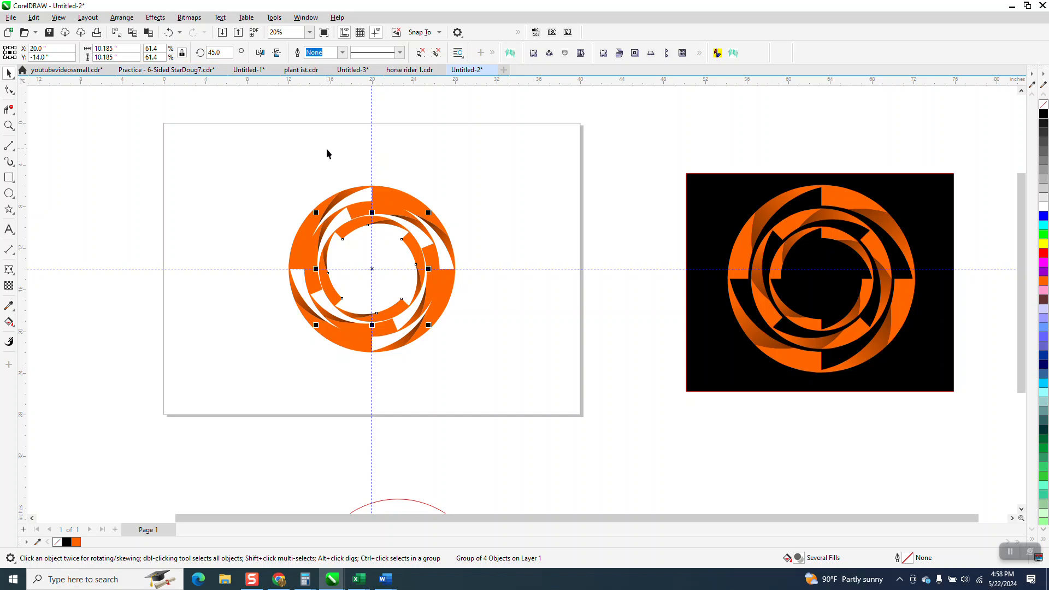
double_click(122, 49)
type("10")
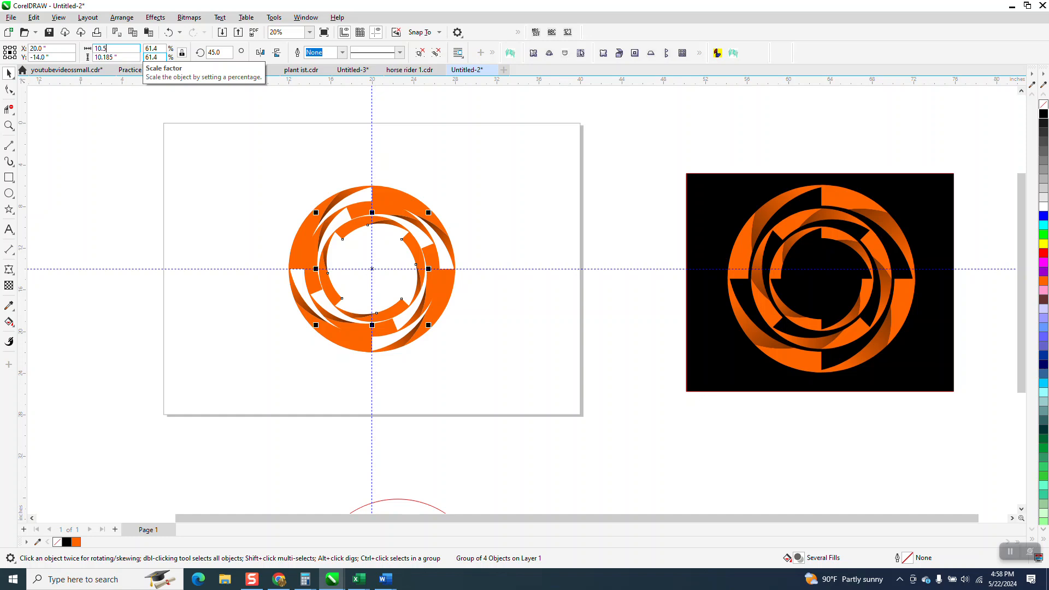
key("Return")
left_click(427, 171)
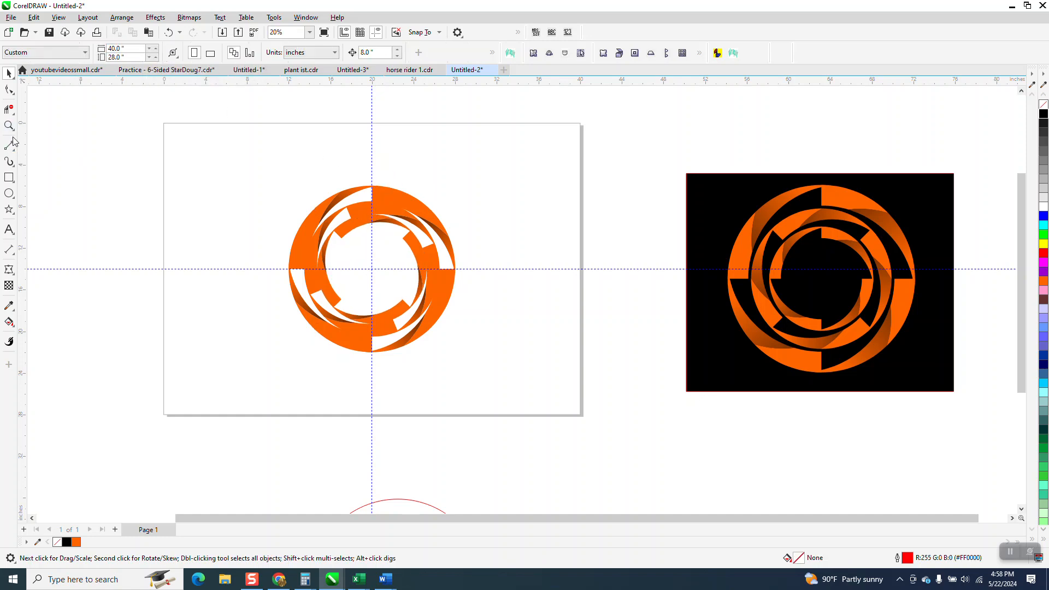
Draw a rectangle about 27.7 by 18.9 inches around the rings, fill it black and send it to the back of the page
left_click(9, 177)
left_click_drag(269, 250, 541, 370)
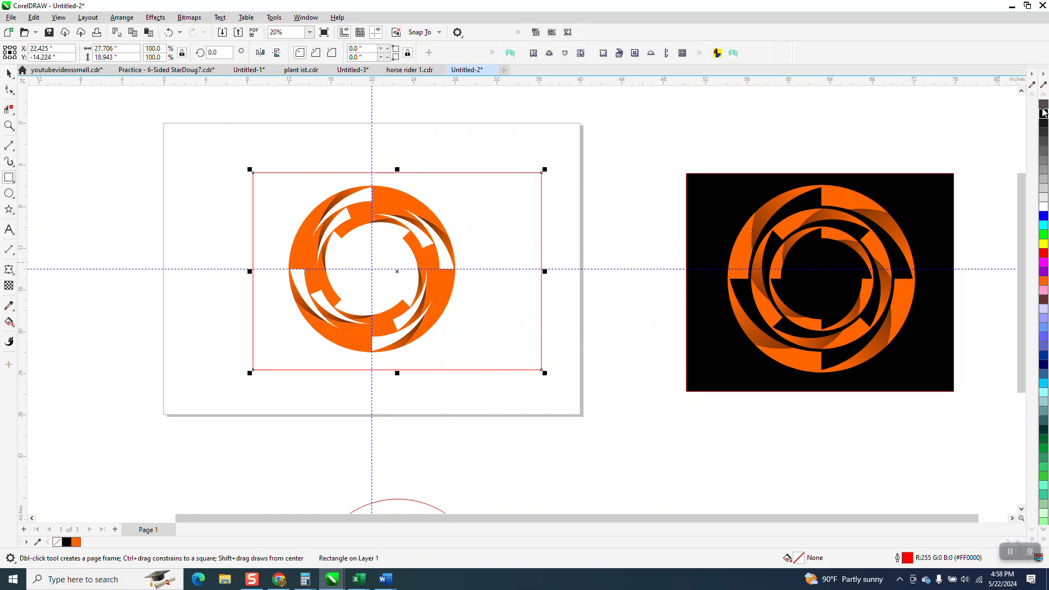
left_click(119, 18)
mouse_move(152, 193)
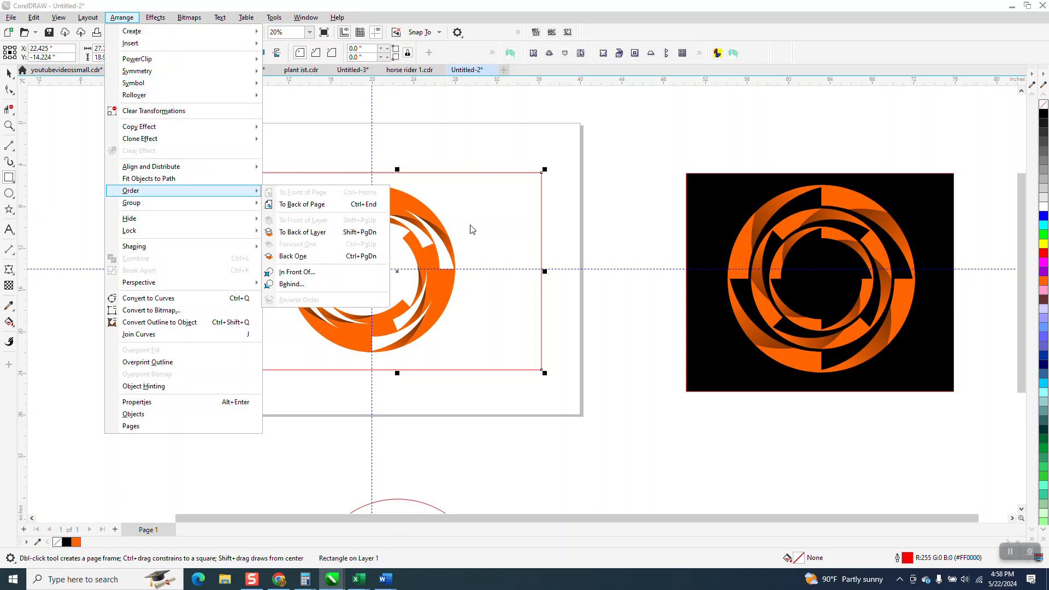
left_click(294, 204)
left_click(1044, 114)
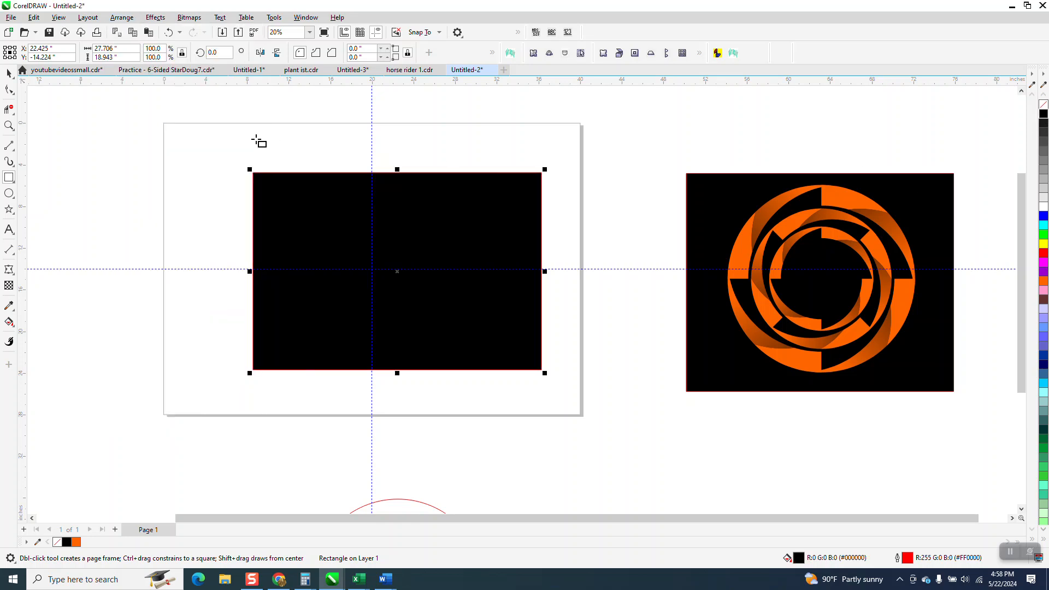
left_click(120, 17)
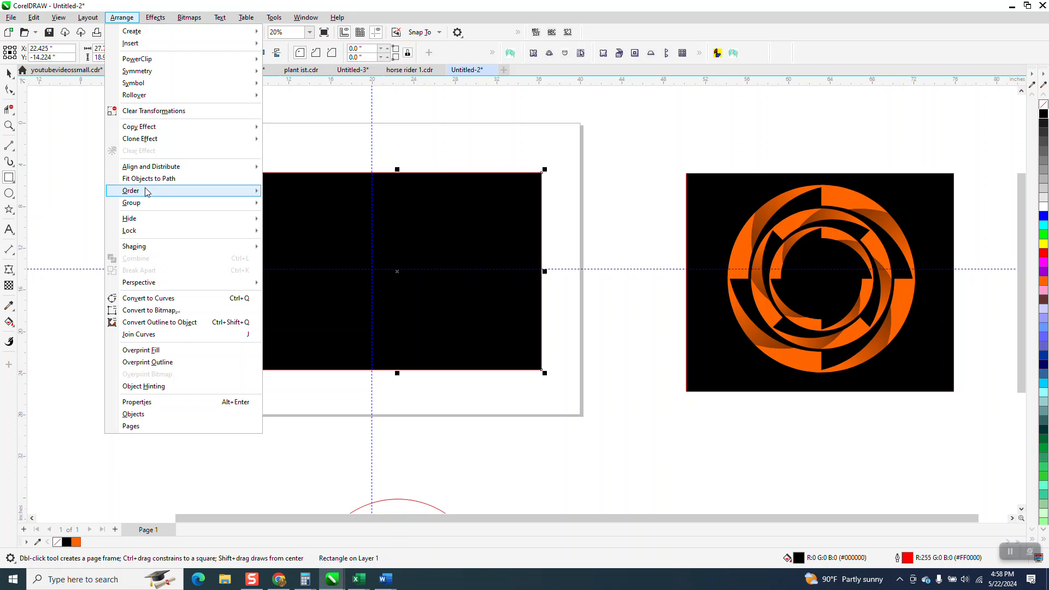
mouse_move(143, 191)
left_click(313, 206)
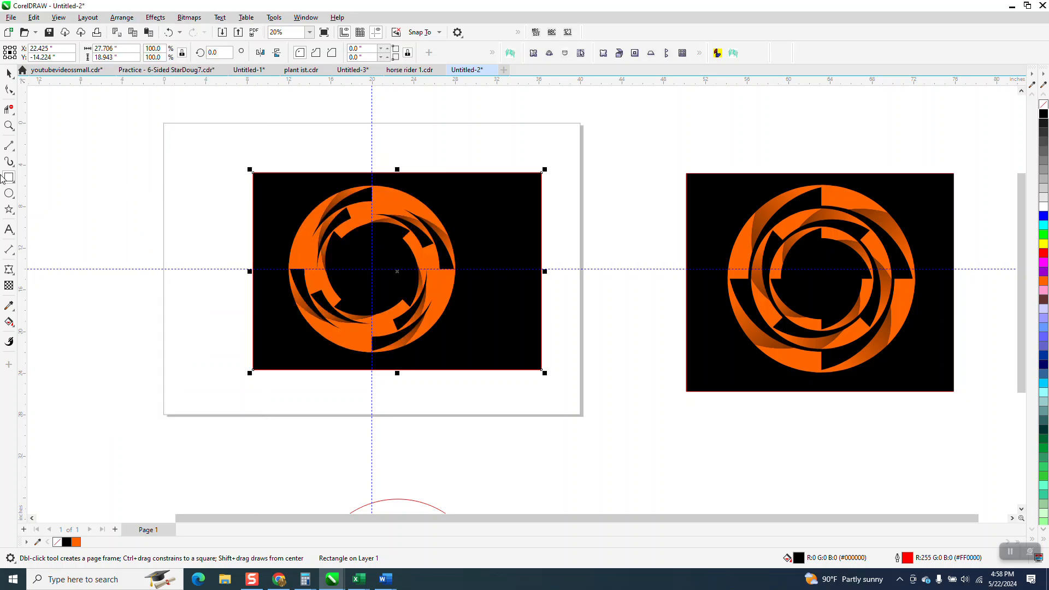
Compare the ring spacing and shading of the new design with the reference artwork on the black background
left_click(9, 125)
left_click_drag(283, 187, 497, 292)
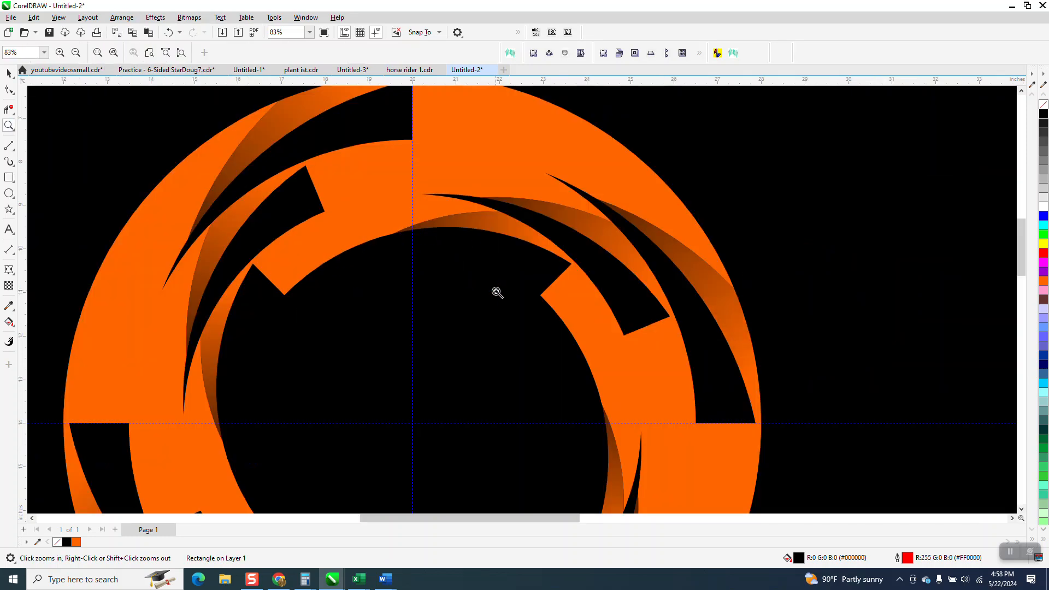
scroll(495, 292, "down", 4)
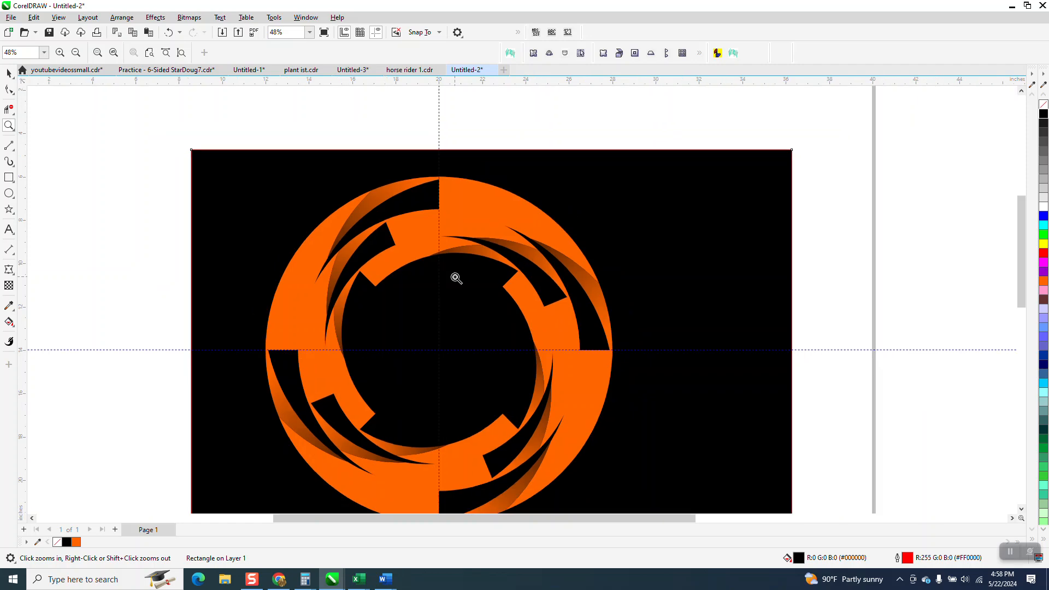
scroll(437, 283, "down", 2)
left_click_drag(794, 239, 1005, 432)
scroll(682, 365, "down", 1)
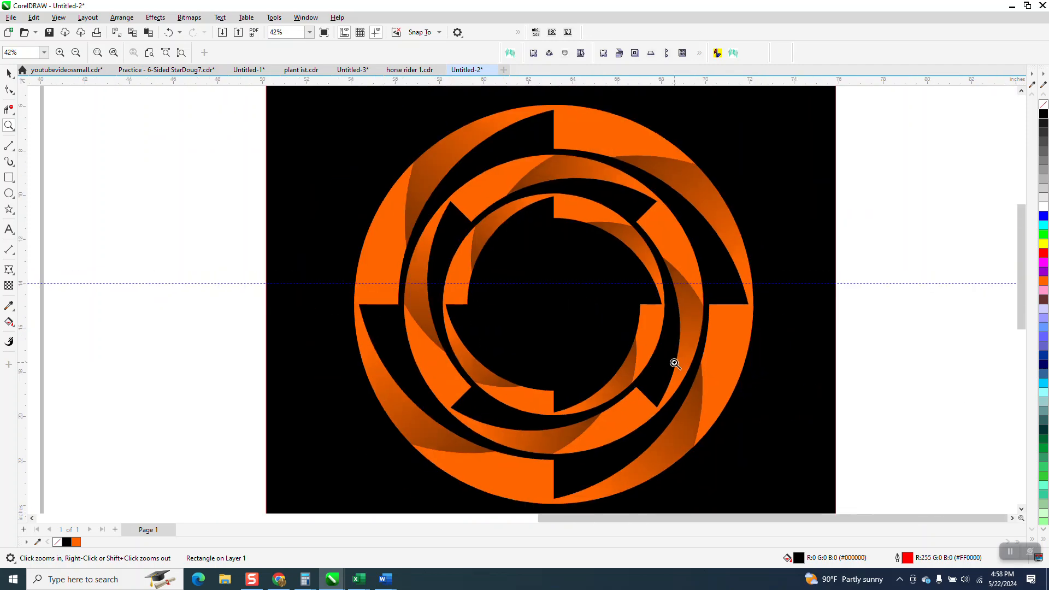
scroll(628, 349, "down", 4)
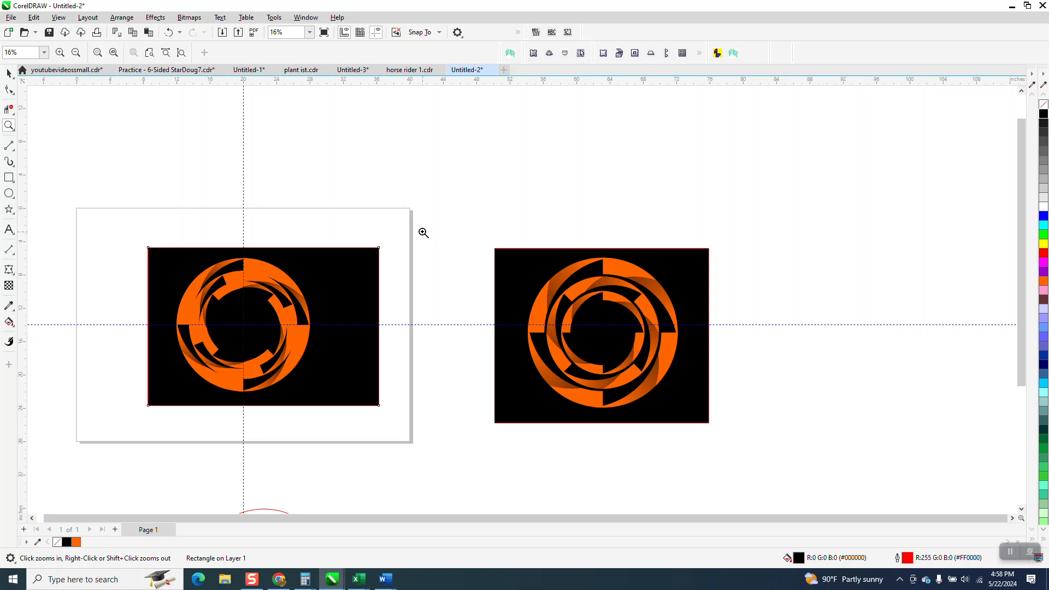
Delete the black background rectangle behind the new rings
left_click(8, 72)
key("Delete")
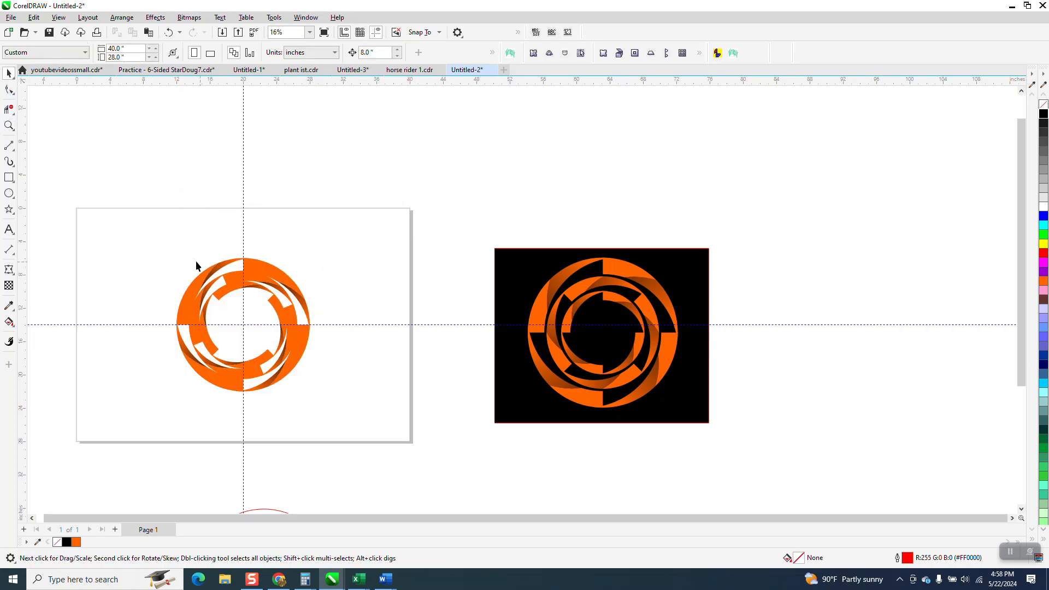
Select the three new rings and examine their outlines alongside the reference and construction circles in Wireframe view
left_click_drag(297, 362, 418, 450)
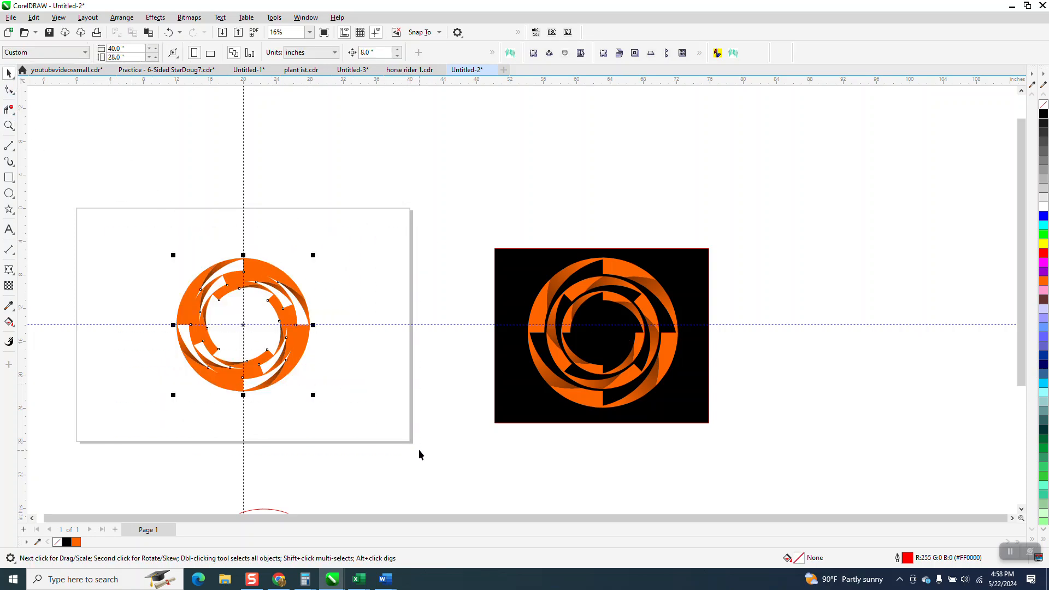
left_click(59, 18)
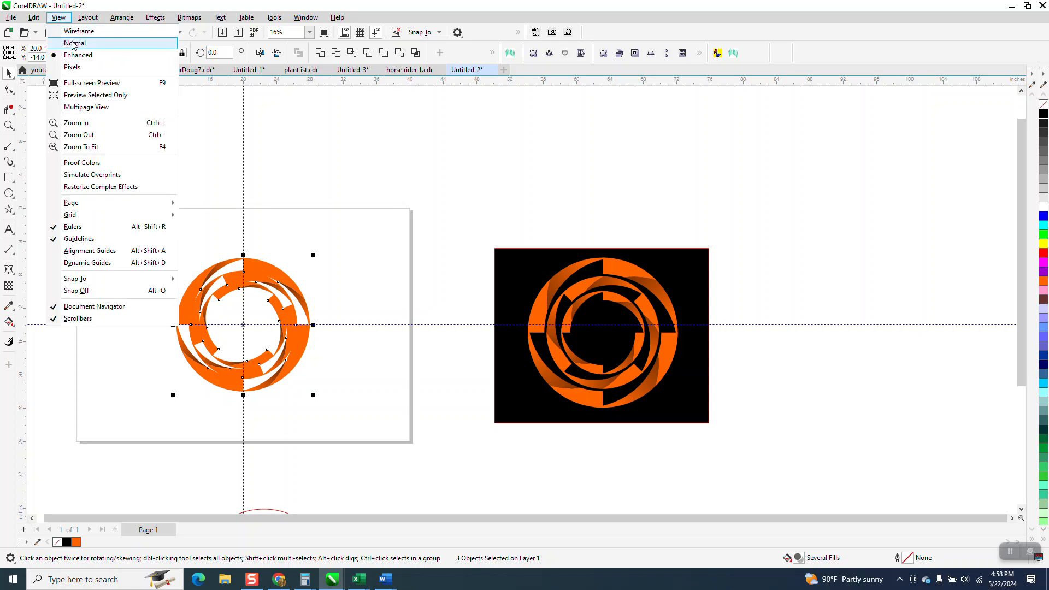
left_click(78, 31)
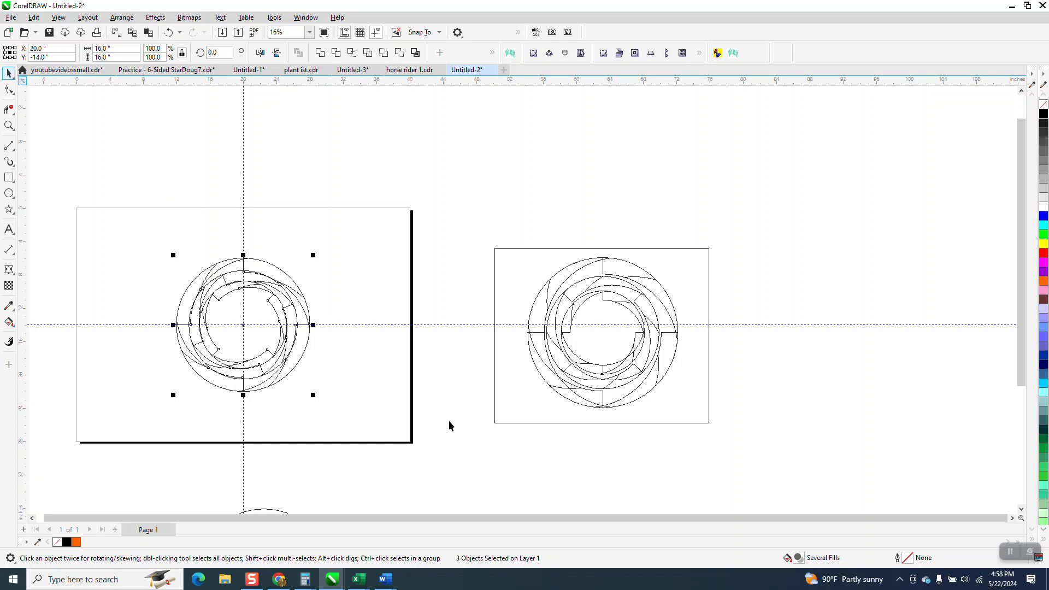
scroll(348, 376, "down", 3)
scroll(304, 468, "down", 2)
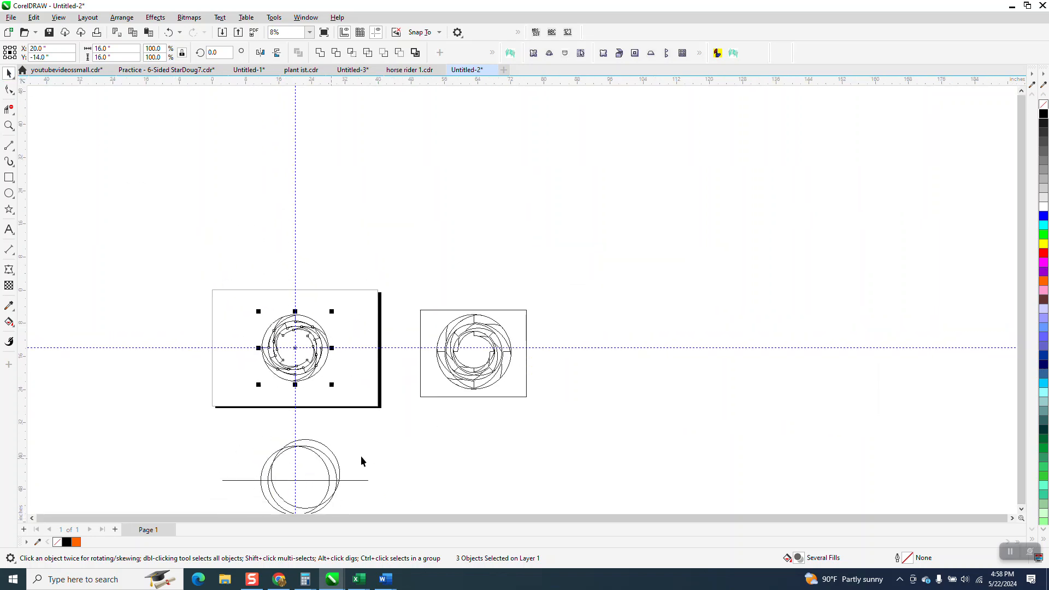
Return to Enhanced view and examine the new orange rings up close
left_click(58, 18)
left_click(72, 55)
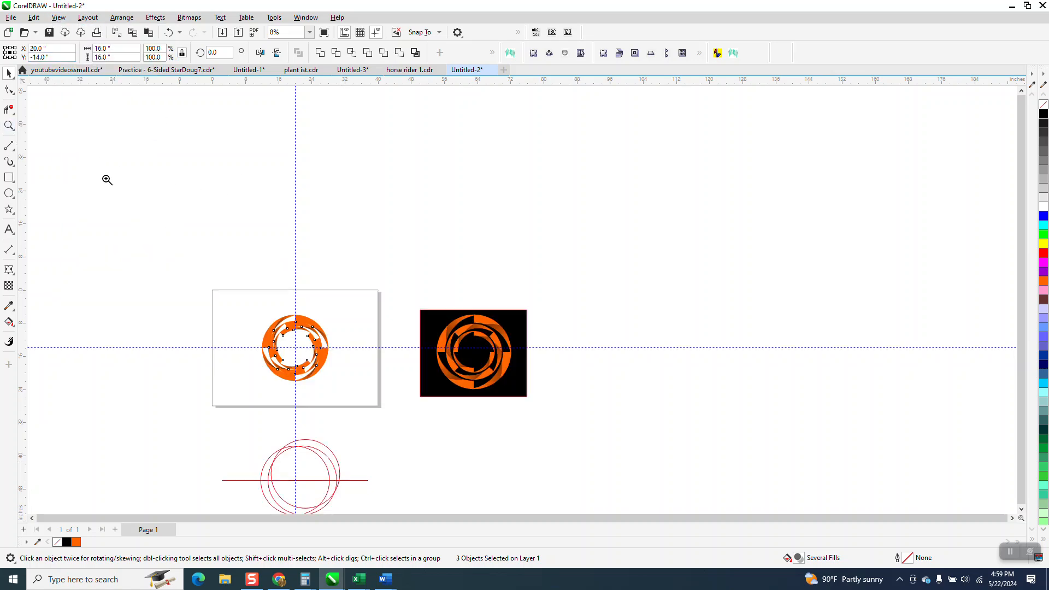
key("z")
left_click_drag(239, 306, 387, 400)
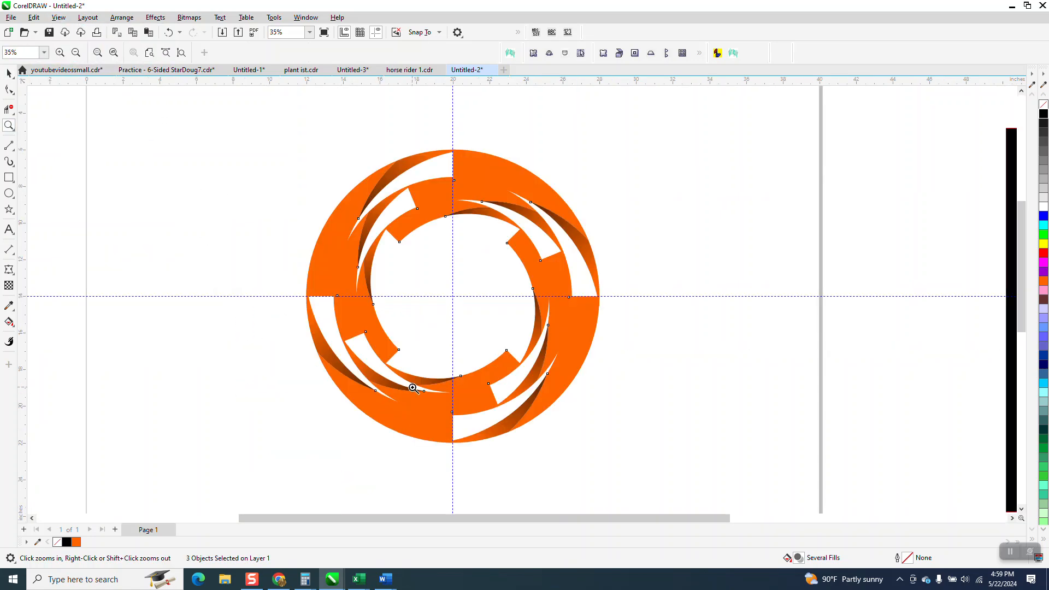